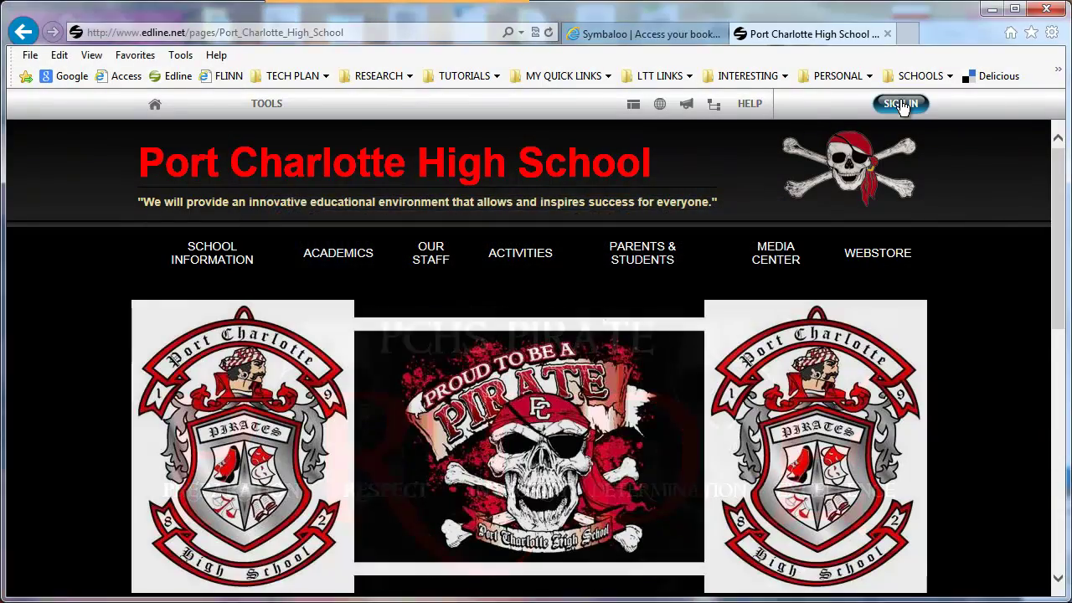
- Sign in with the teacher's screen name and password, then open My Edline
left_click(900, 103)
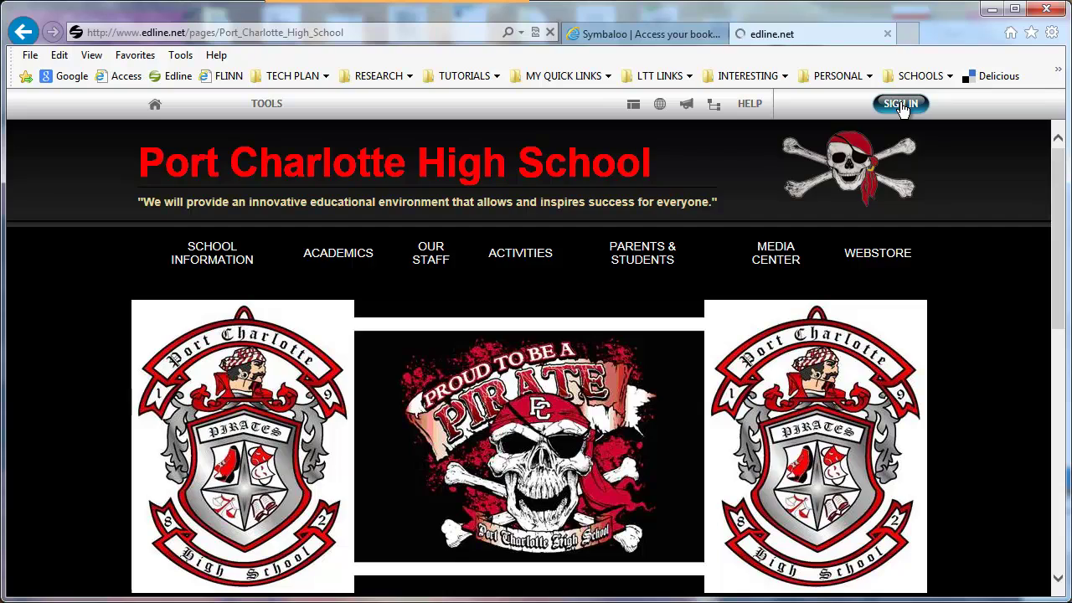
left_click(736, 263)
type("p*********")
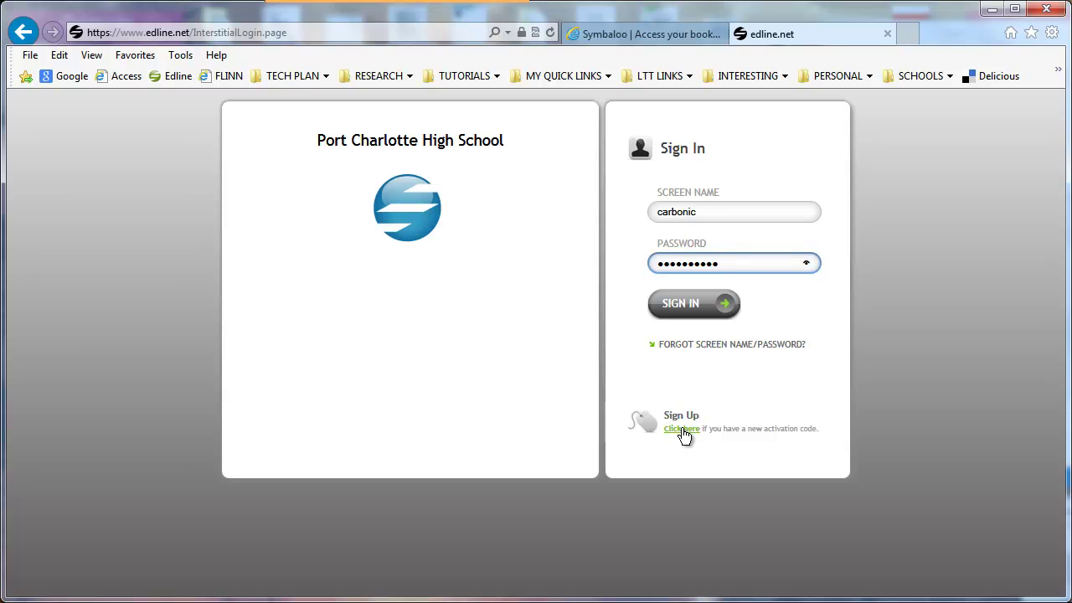
key("Return")
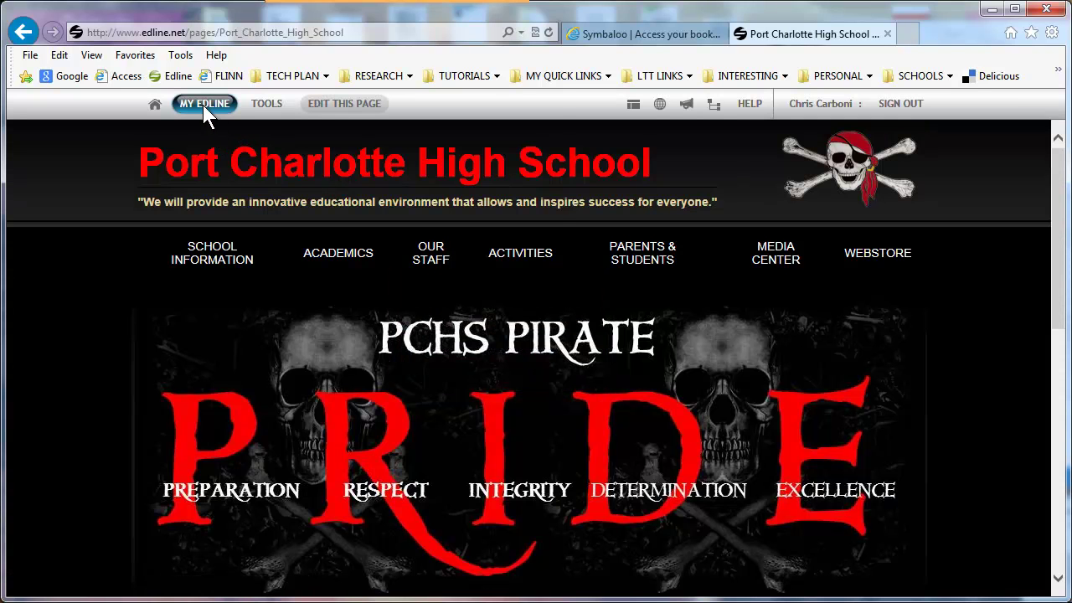
left_click(203, 105)
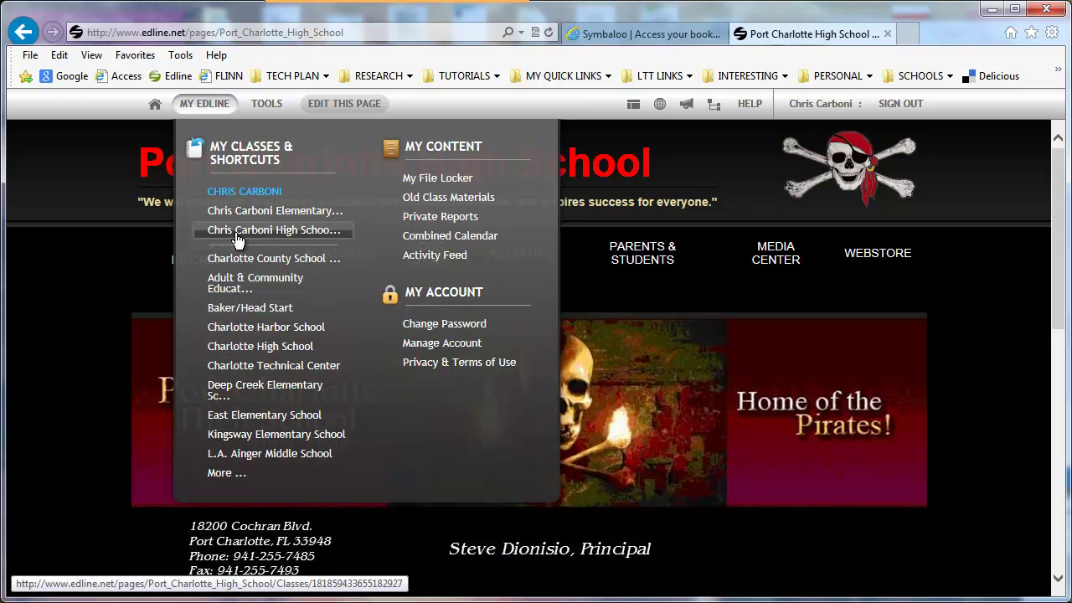
- Open the High School class page and enter Edit This Page mode
left_click(238, 238)
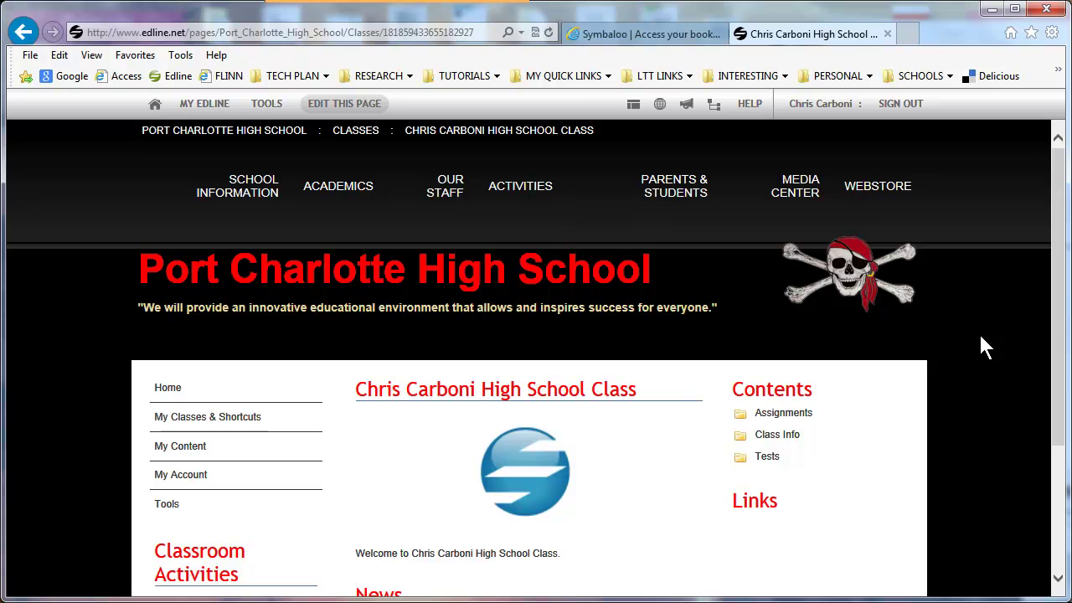
left_click(356, 105)
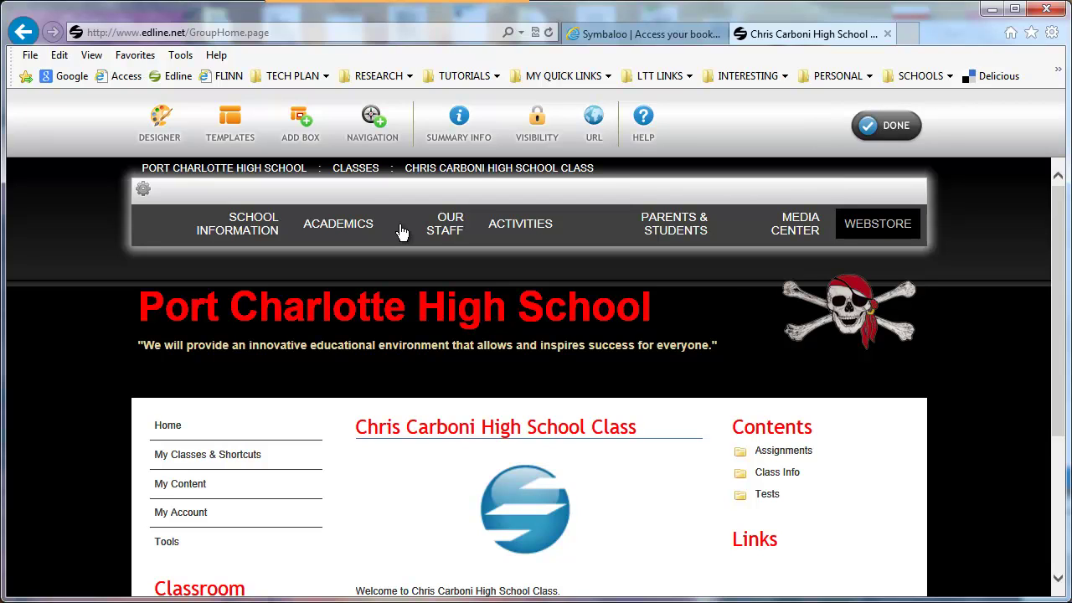
- Replace the class picture by uploading ccpslogo.jpg
scroll(410, 218, "down", 2)
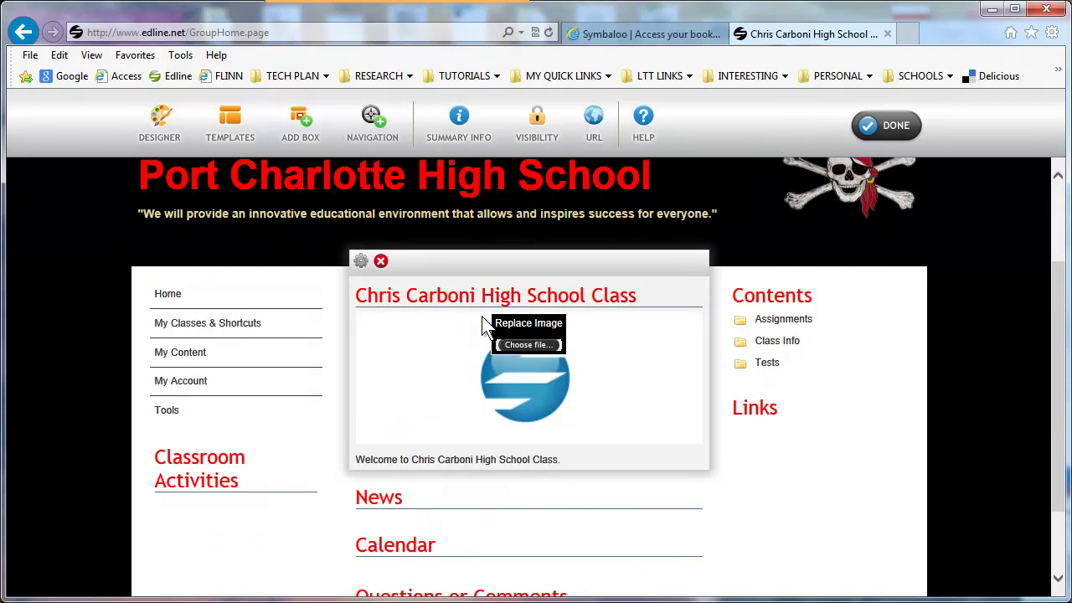
left_click(525, 346)
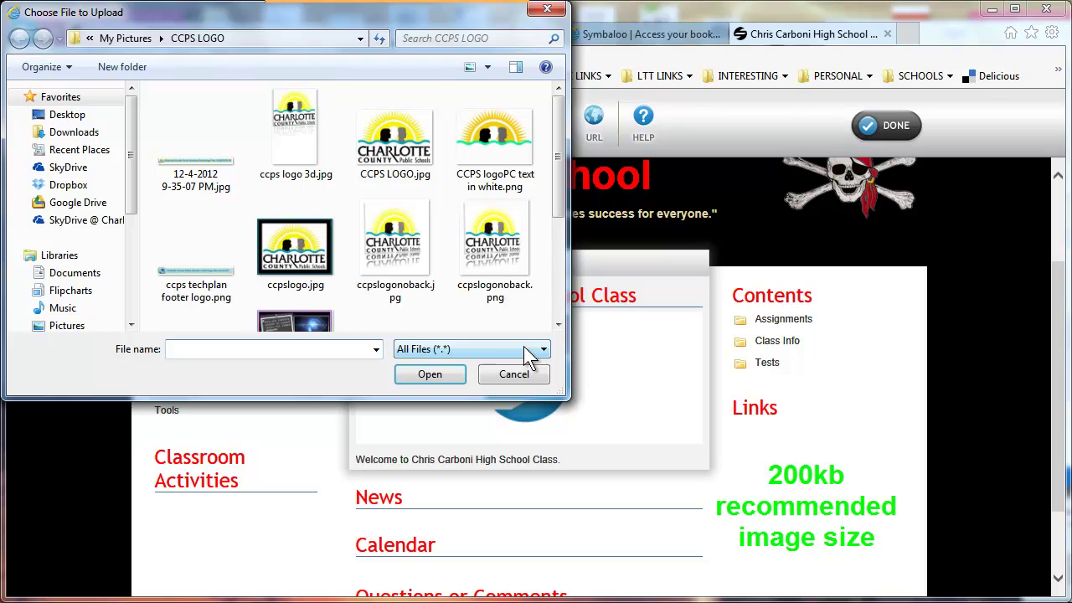
left_click(400, 145)
left_click(289, 247)
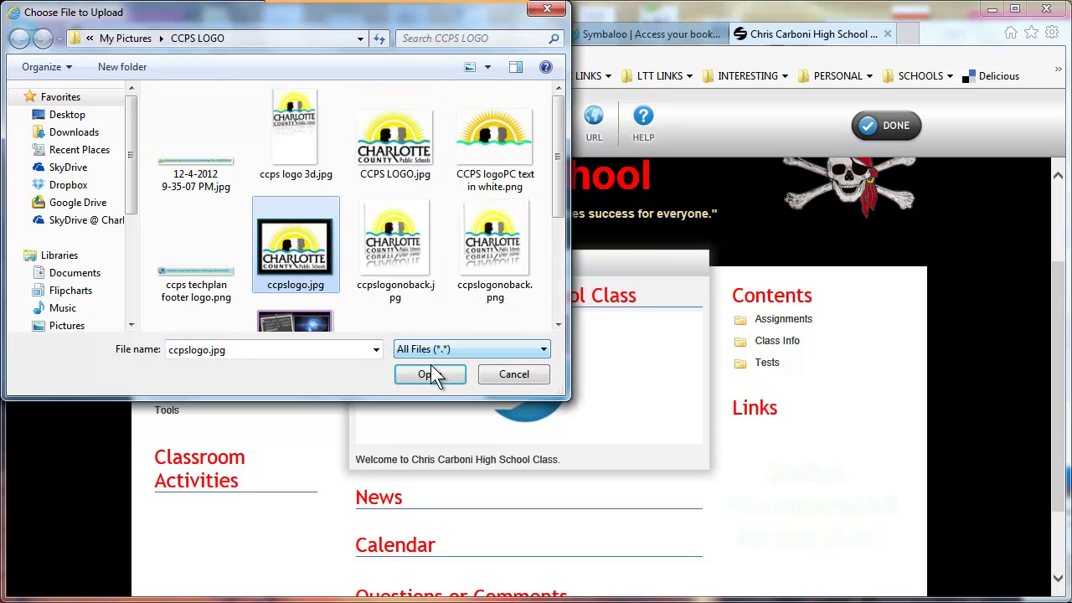
left_click(429, 374)
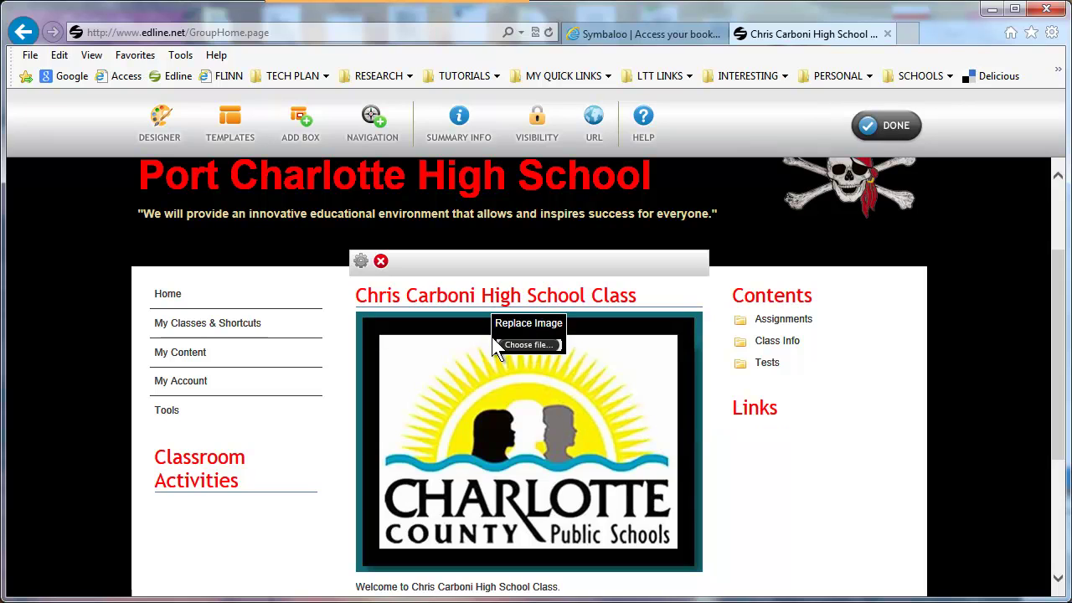
- Change the class heading to "Ms. Carboni's Period 1" and save it
left_click(537, 296)
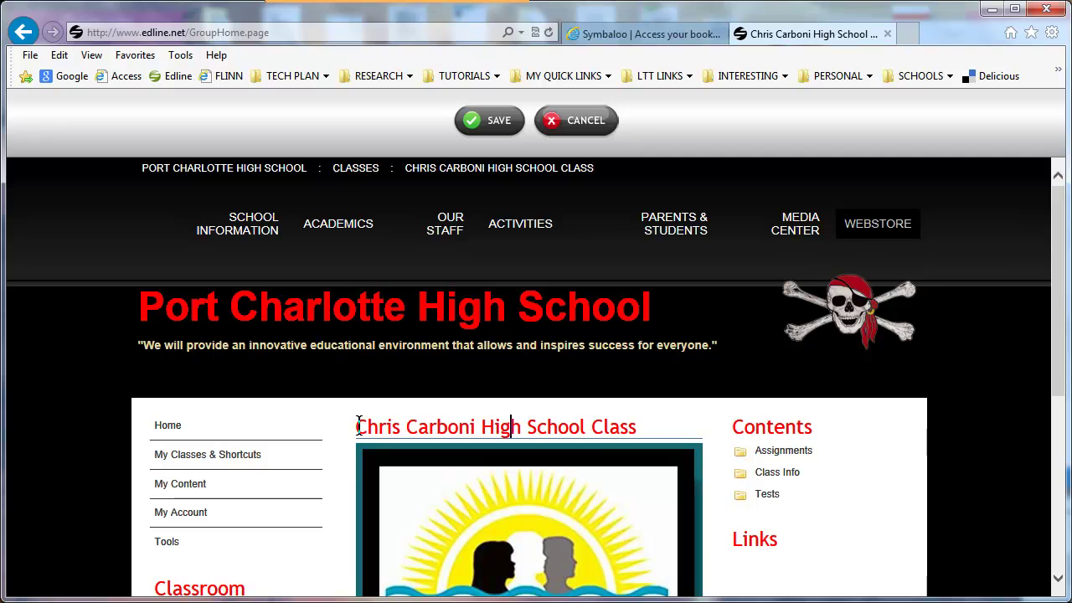
left_click_drag(358, 425, 642, 428)
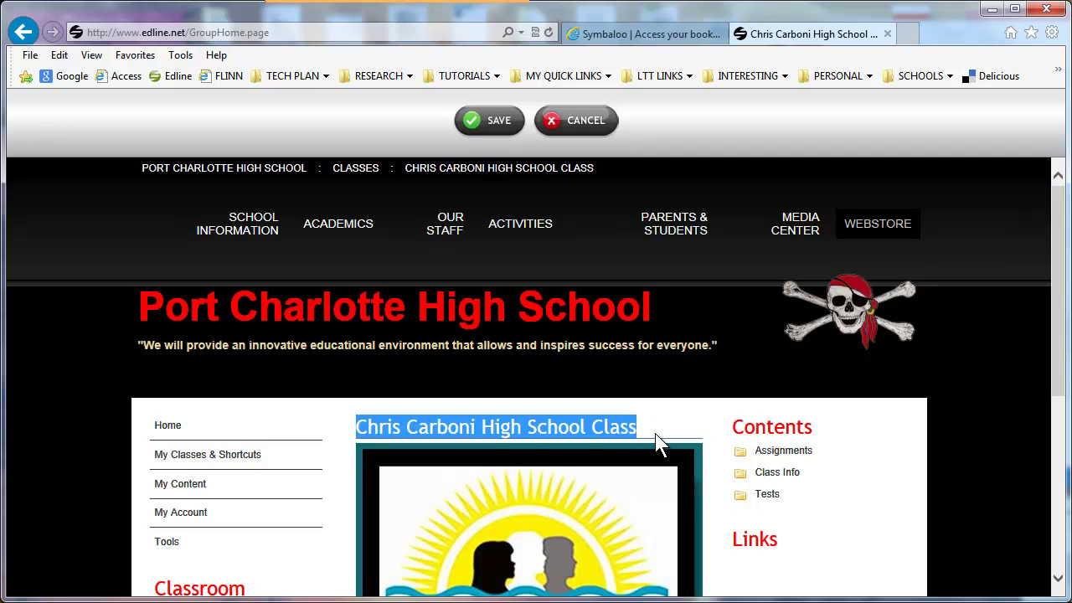
type("Ms. Carboni's Period 1")
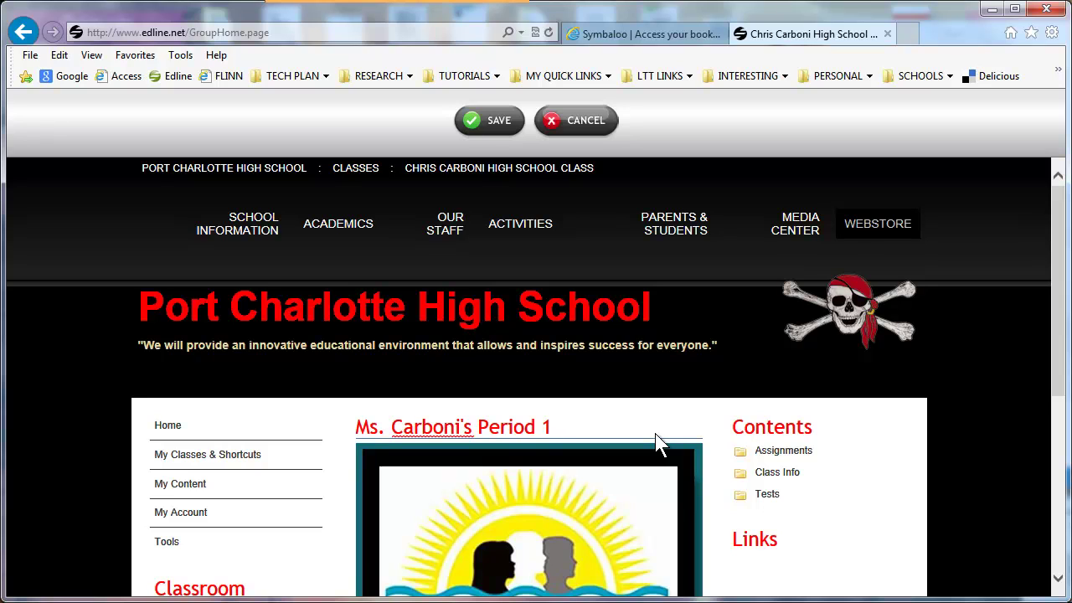
left_click(500, 120)
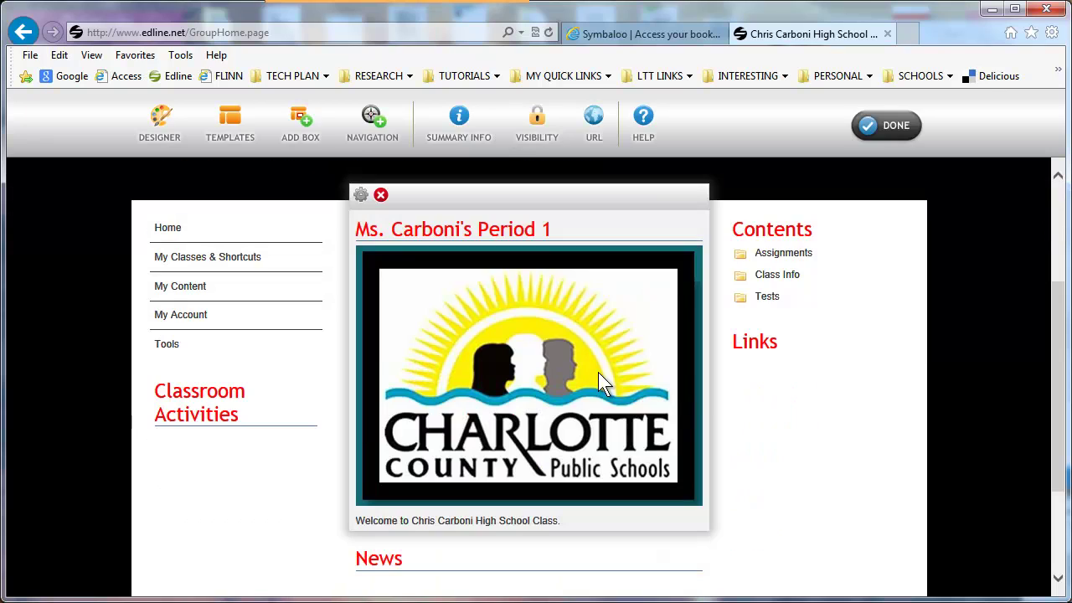
mouse_move(546, 355)
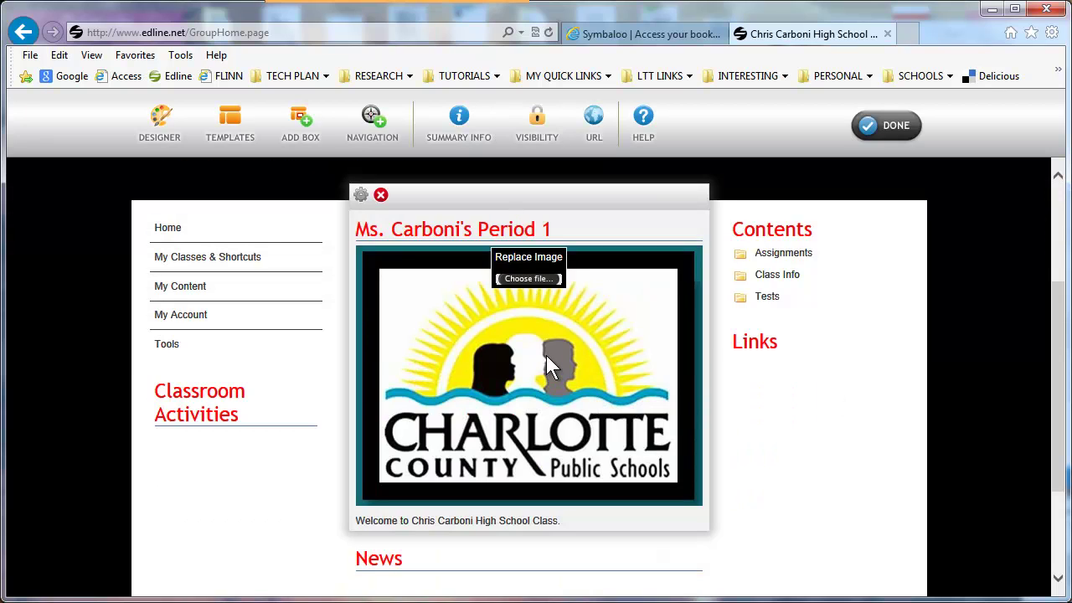
scroll(540, 370, "down", 3)
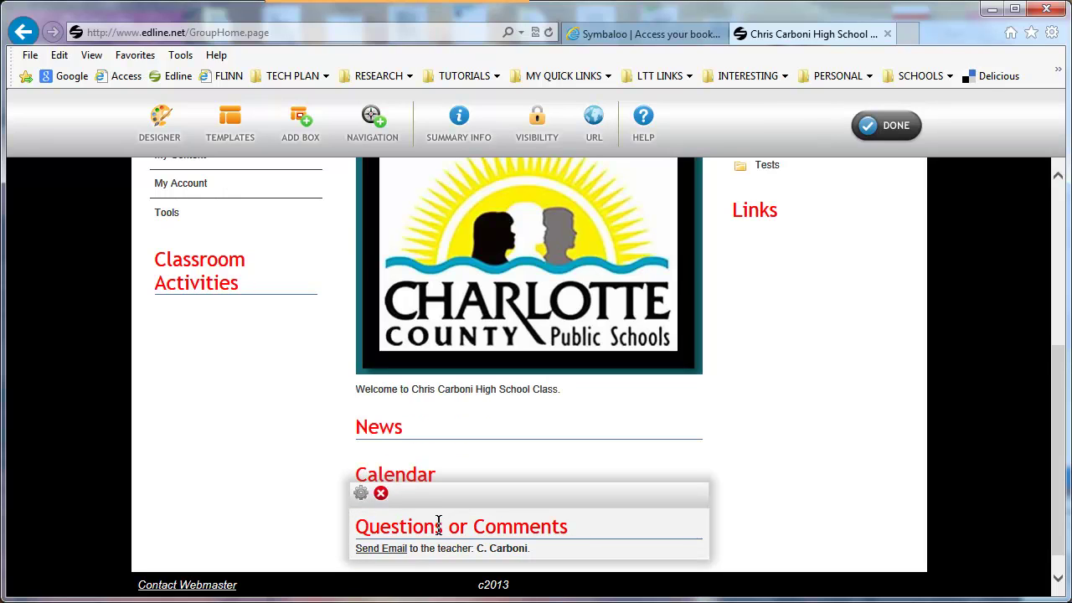
scroll(788, 440, "up", 6)
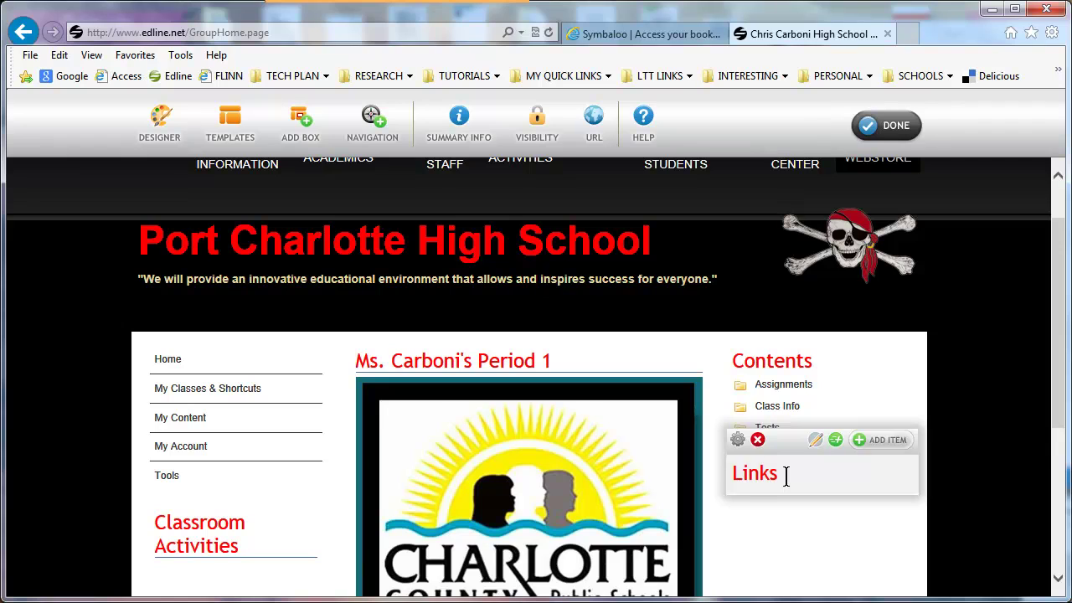
mouse_move(847, 383)
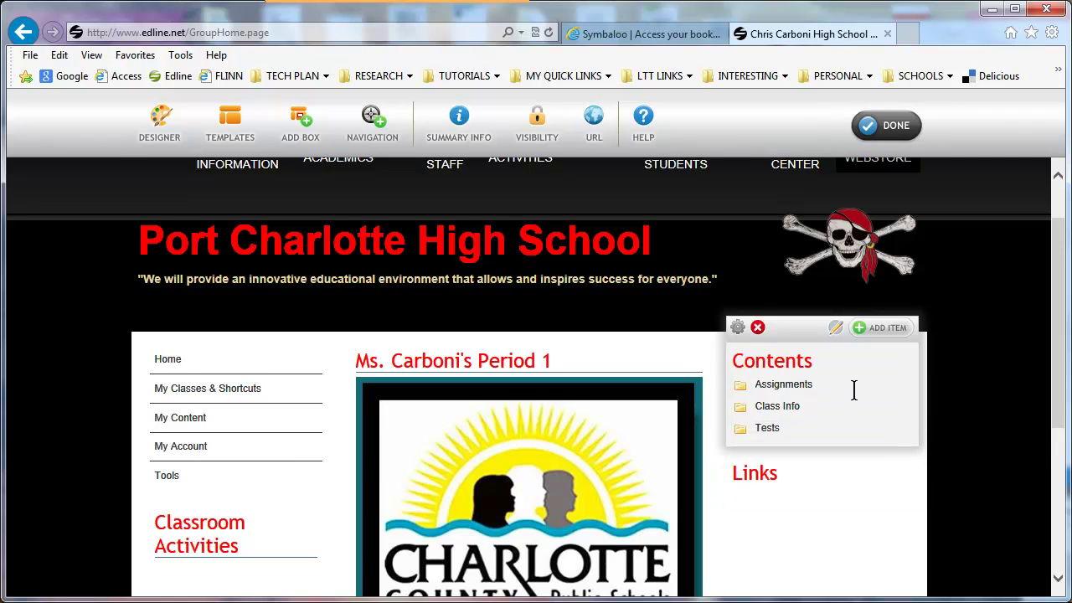
scroll(853, 390, "down", 1)
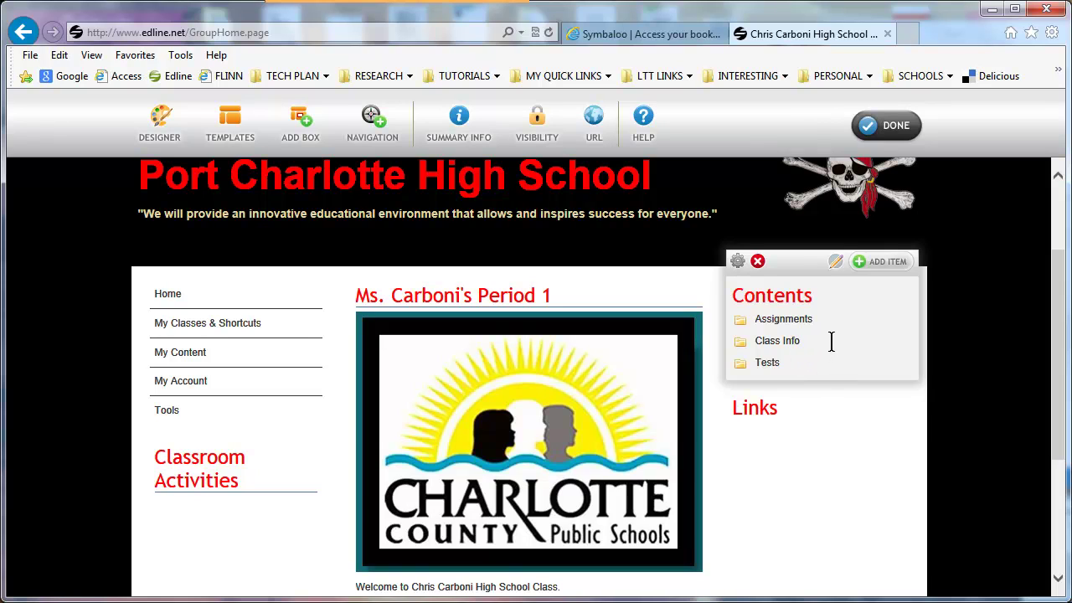
- Add a new Folder item from the Contents box's list view
left_click(835, 261)
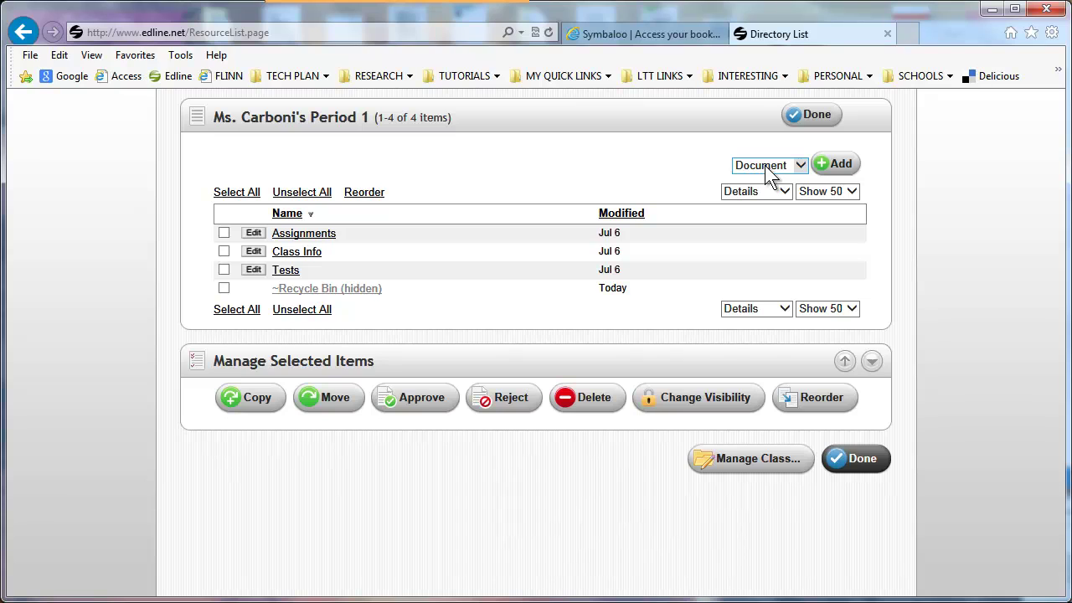
left_click(801, 166)
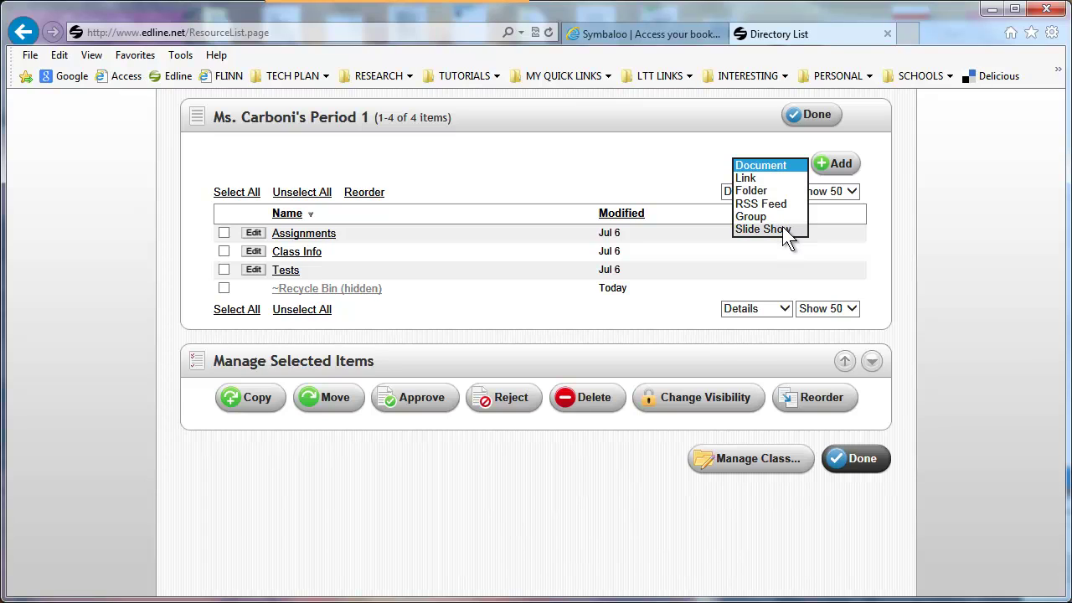
left_click(752, 190)
left_click(833, 164)
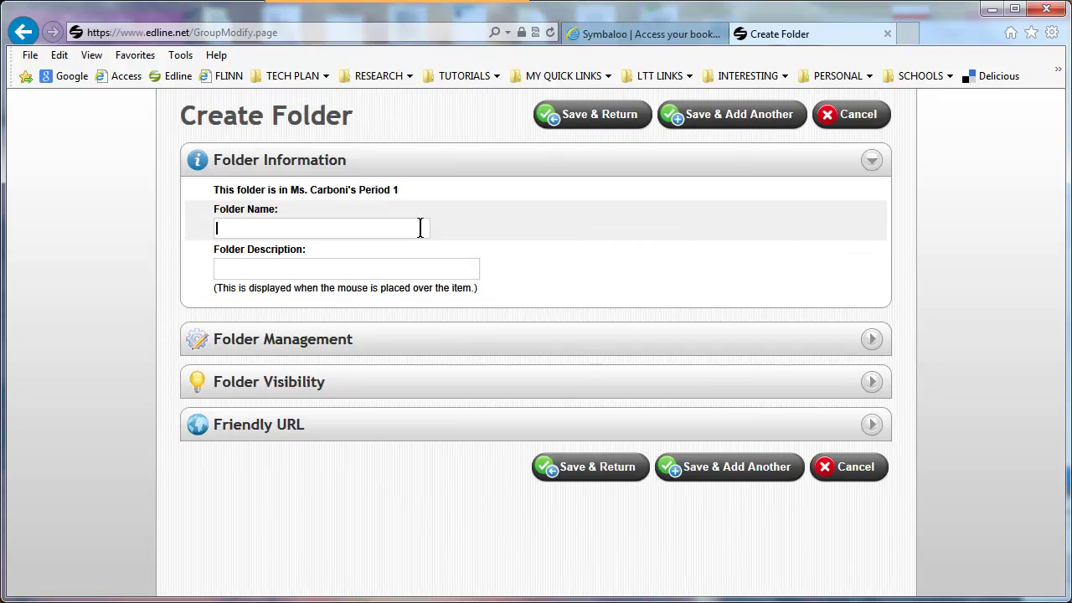
- Name the folder 'Course Assignments by Date' and paste in its description
type("Course Assignments")
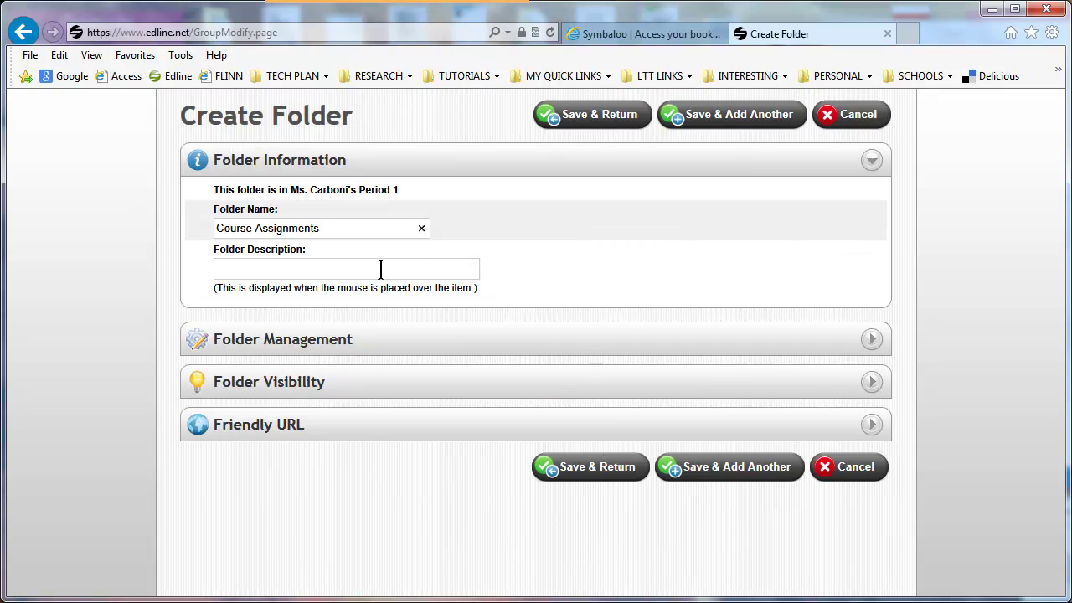
type(" by Date")
left_click(380, 269)
type("The class assignments are listed here by the date.")
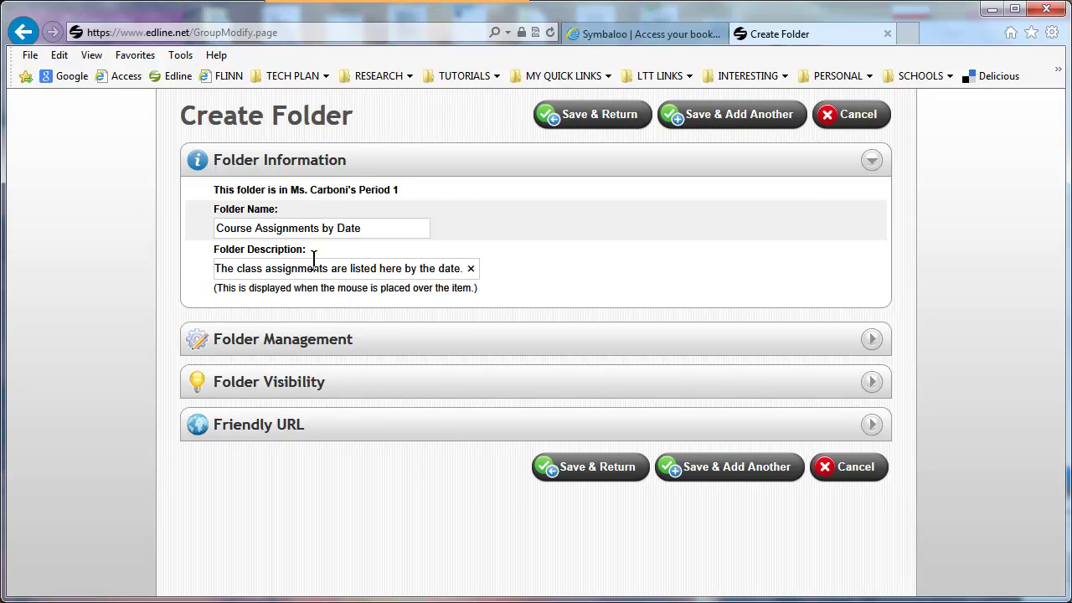
- Allow student and parent document submissions, review visibility and web address, and save the folder
left_click(365, 348)
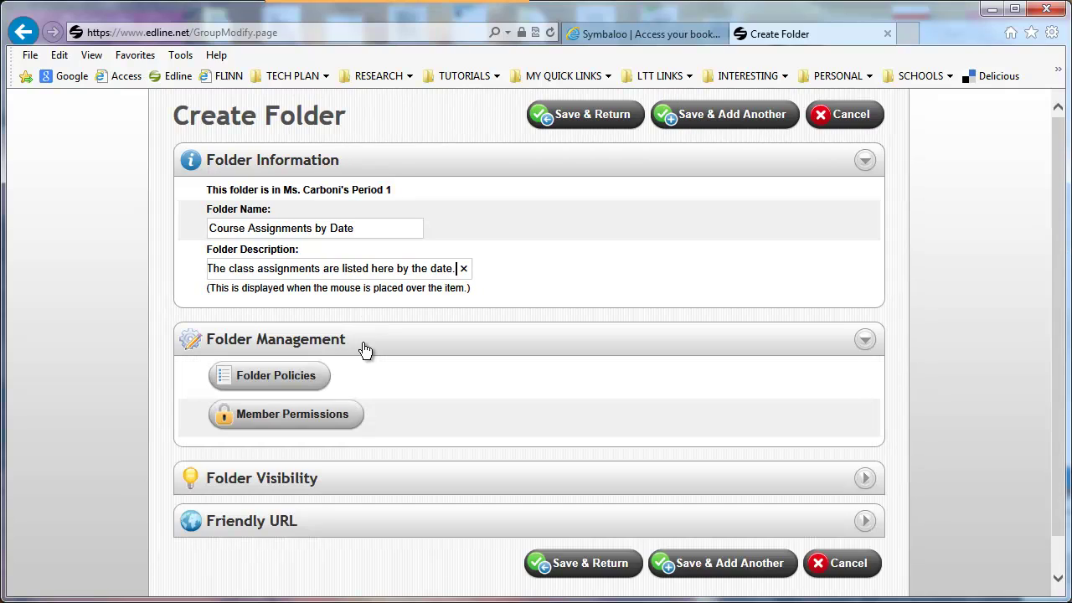
left_click(308, 378)
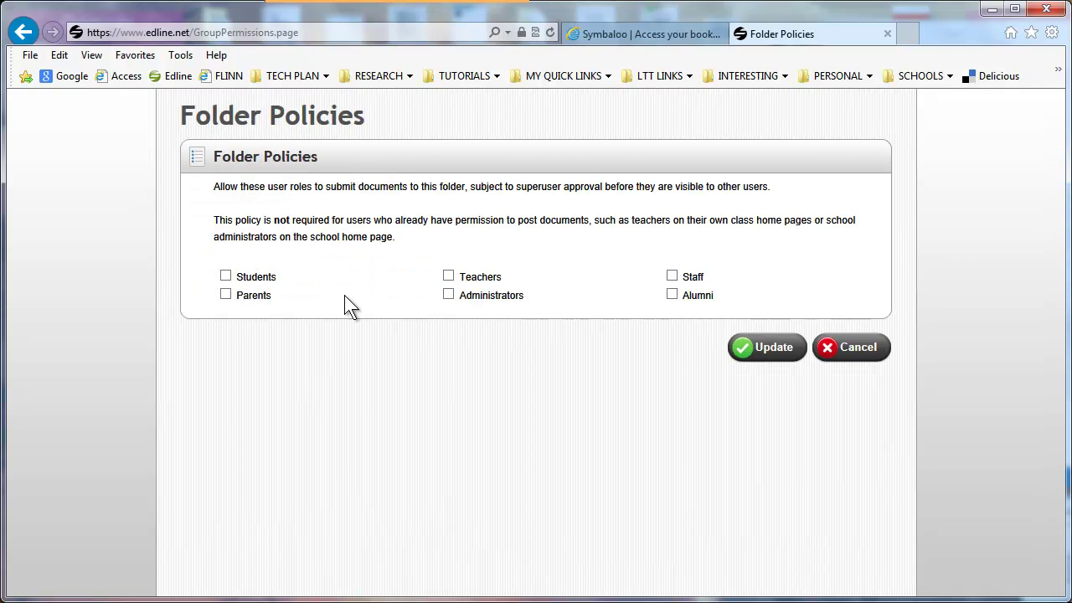
left_click(226, 276)
left_click(225, 295)
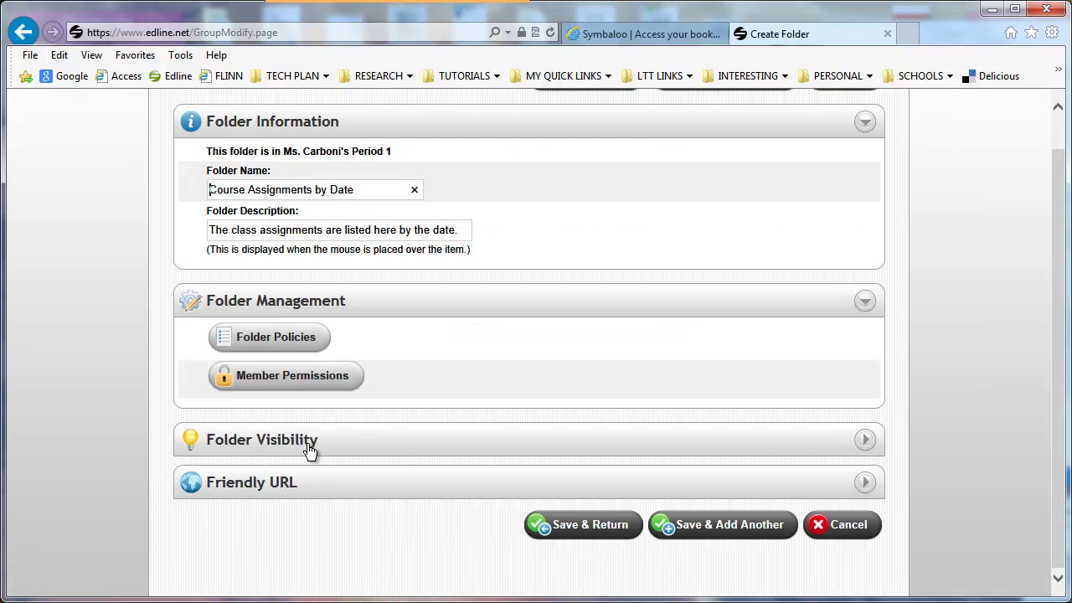
left_click(308, 444)
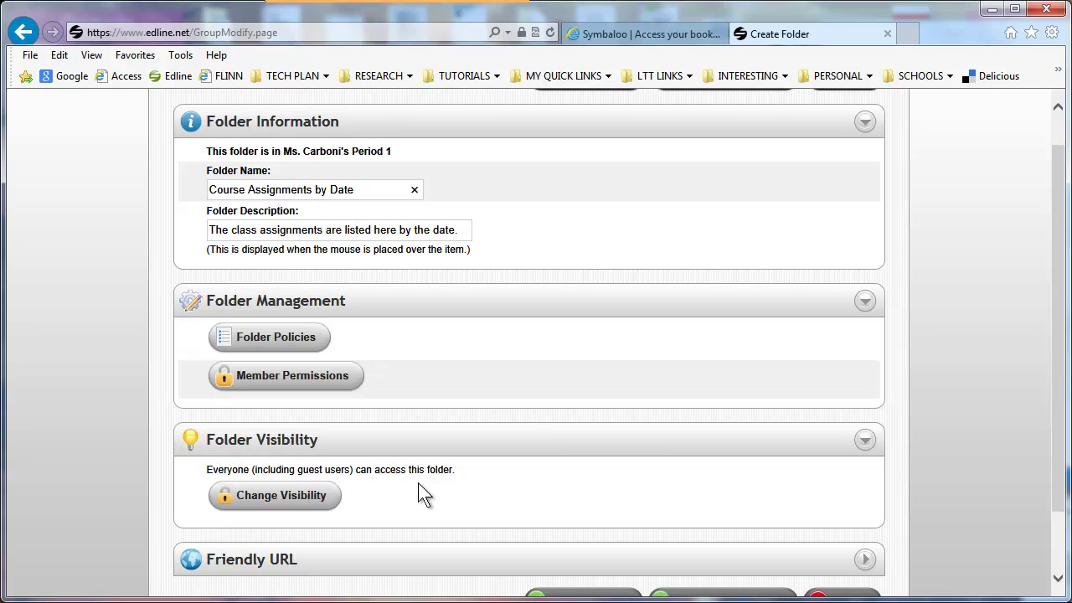
left_click(310, 500)
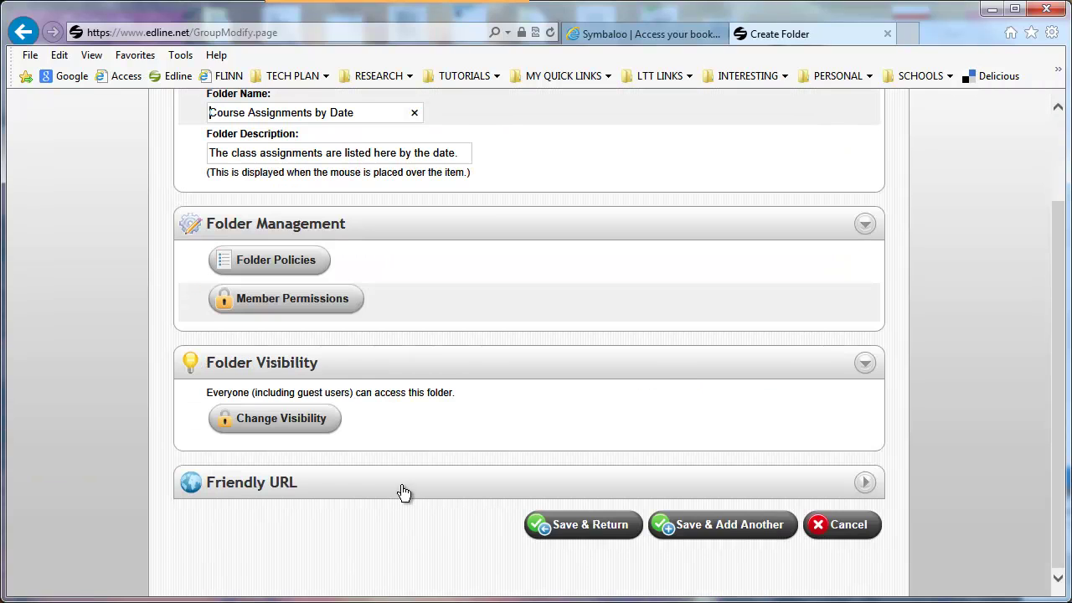
left_click(402, 493)
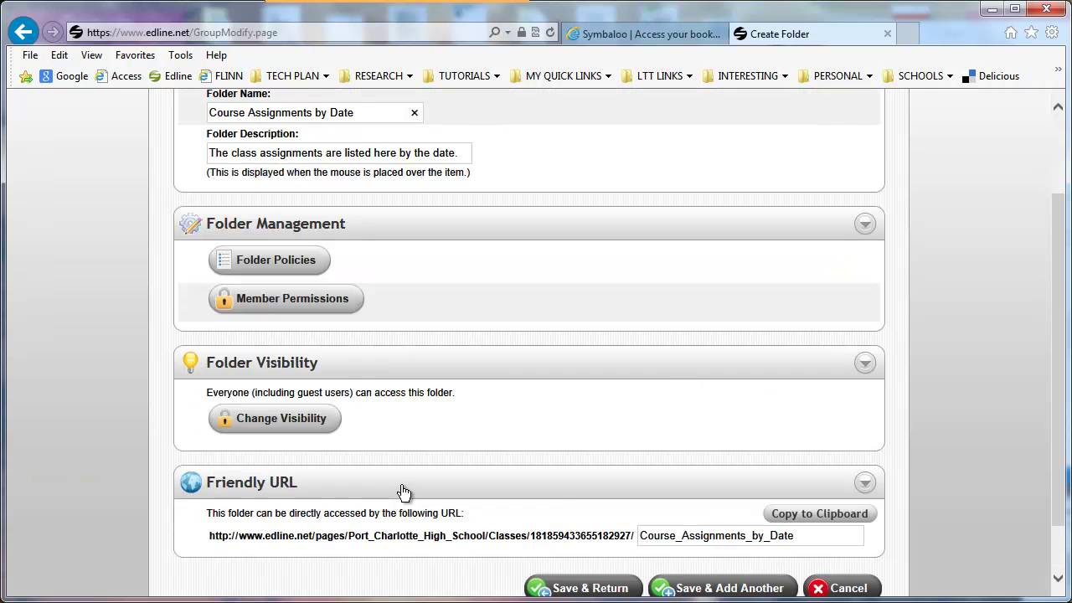
scroll(632, 548, "down", 1)
left_click(617, 535)
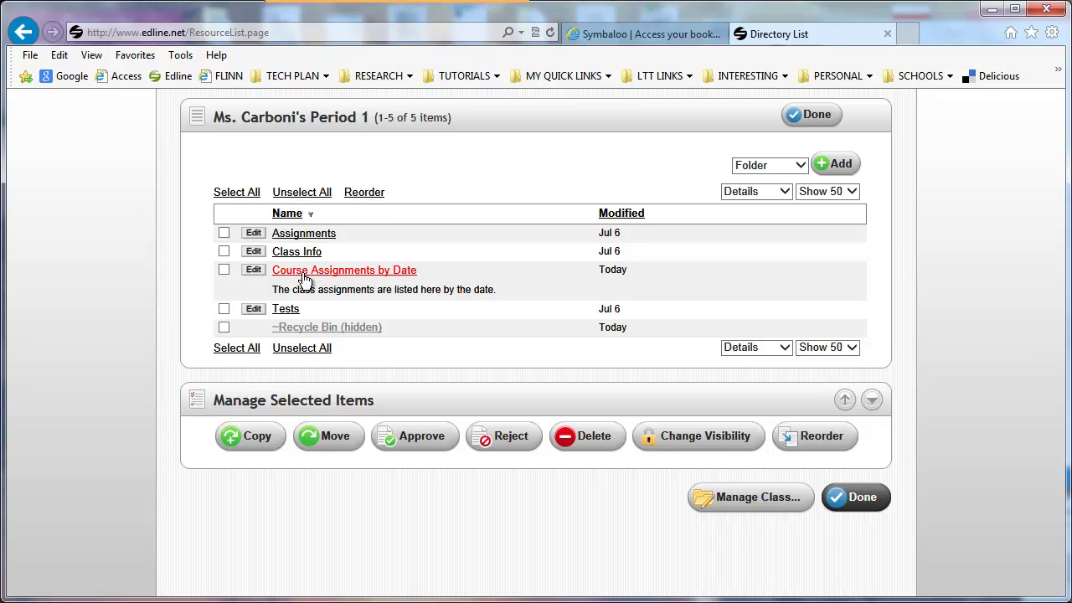
- Return to the class home page and scroll to the Calendar box
left_click(812, 115)
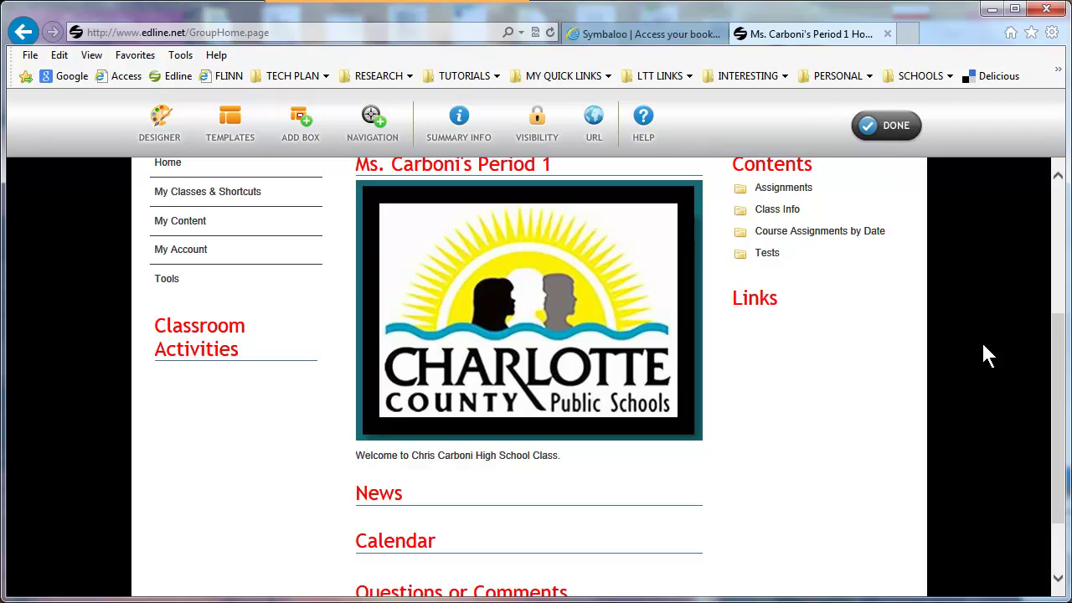
scroll(984, 348, "down", 3)
mouse_move(427, 475)
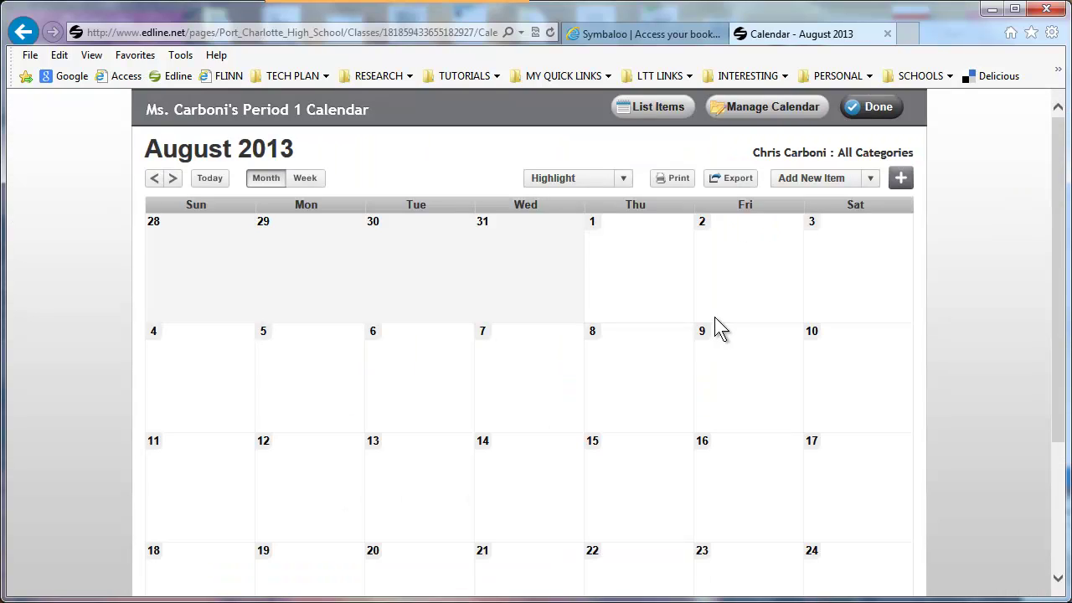
- Create the event 'Your First Assignment' in folder Course Assignments by Date, with a pasted summary
scroll(720, 322, "down", 3)
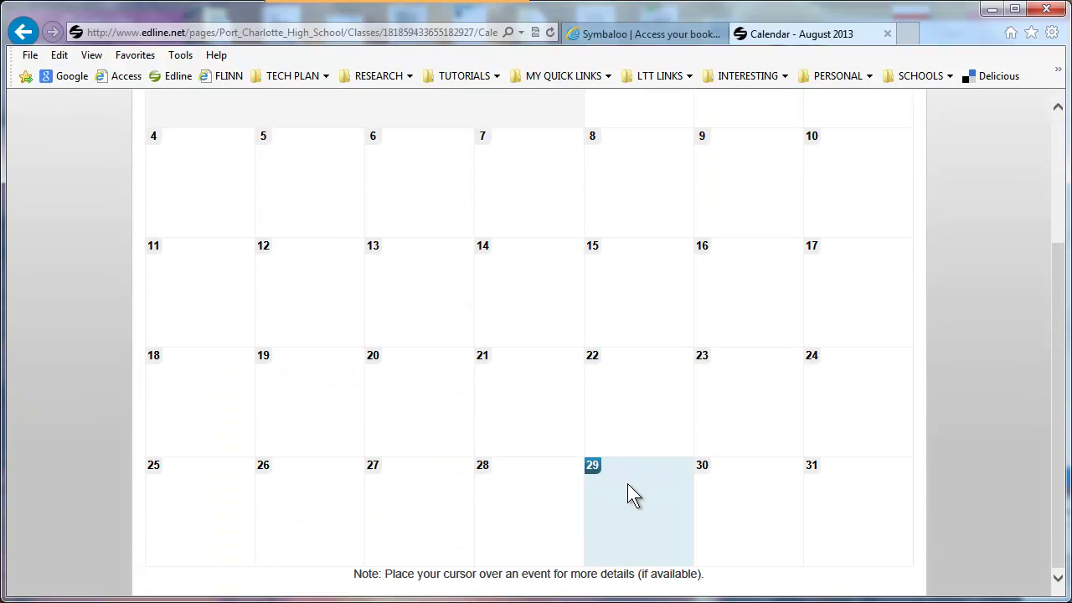
scroll(702, 365, "up", 3)
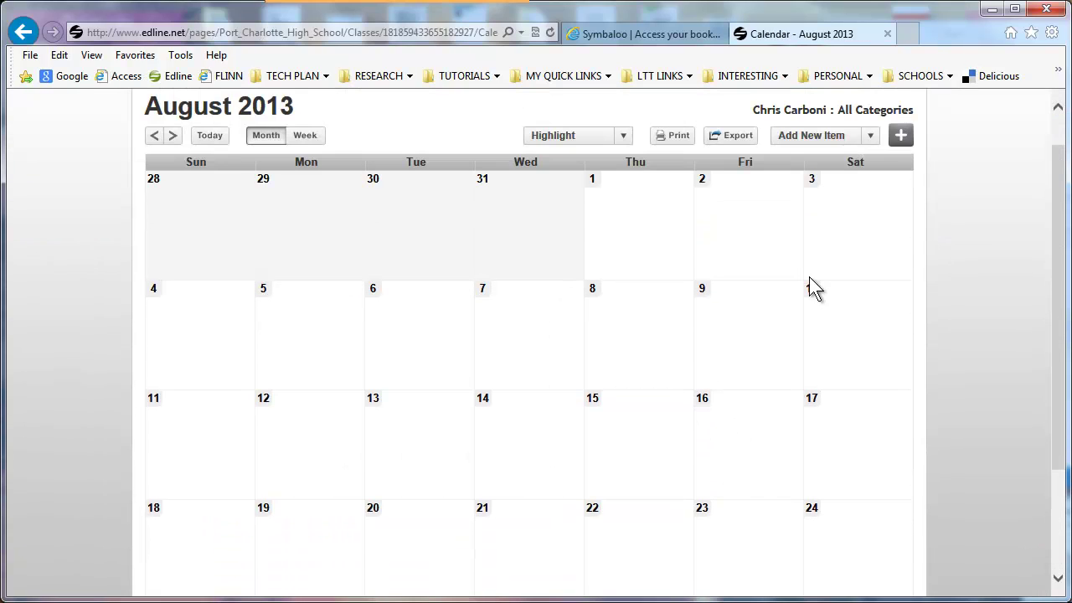
left_click(901, 136)
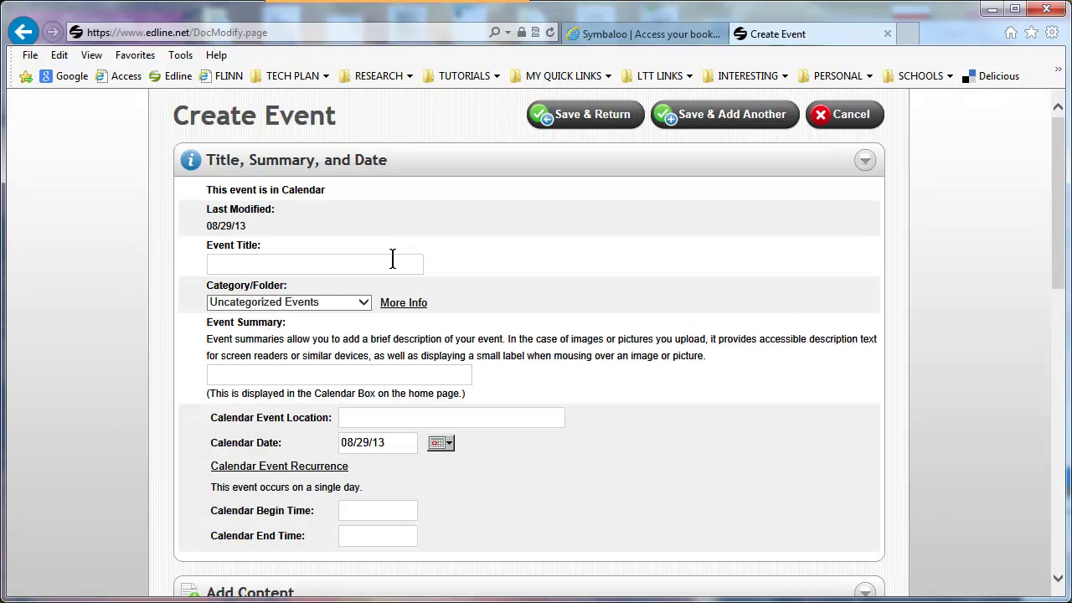
type("Your First Assignment")
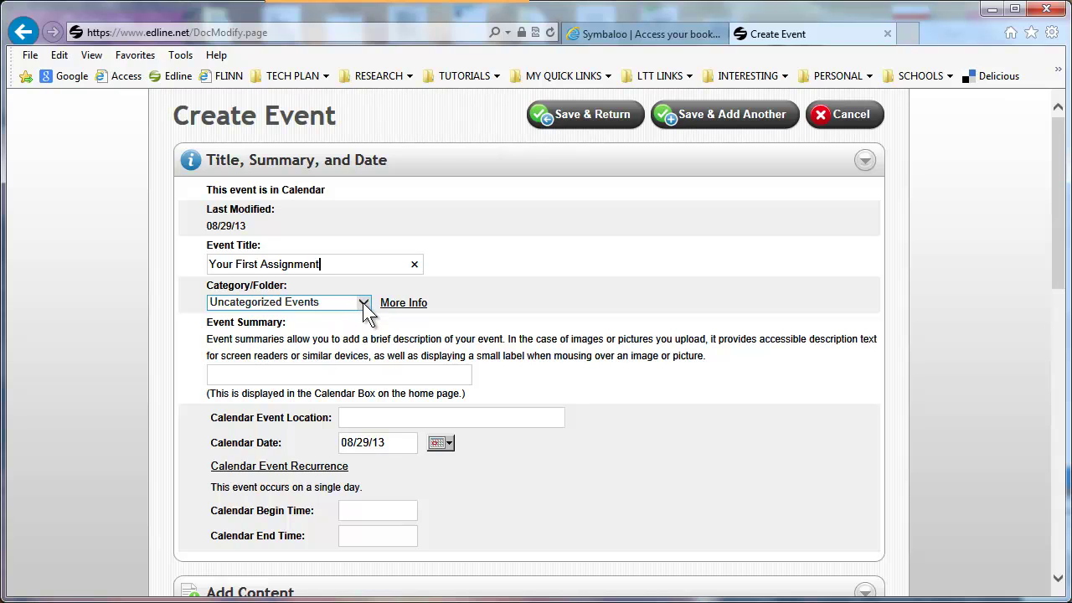
left_click(363, 302)
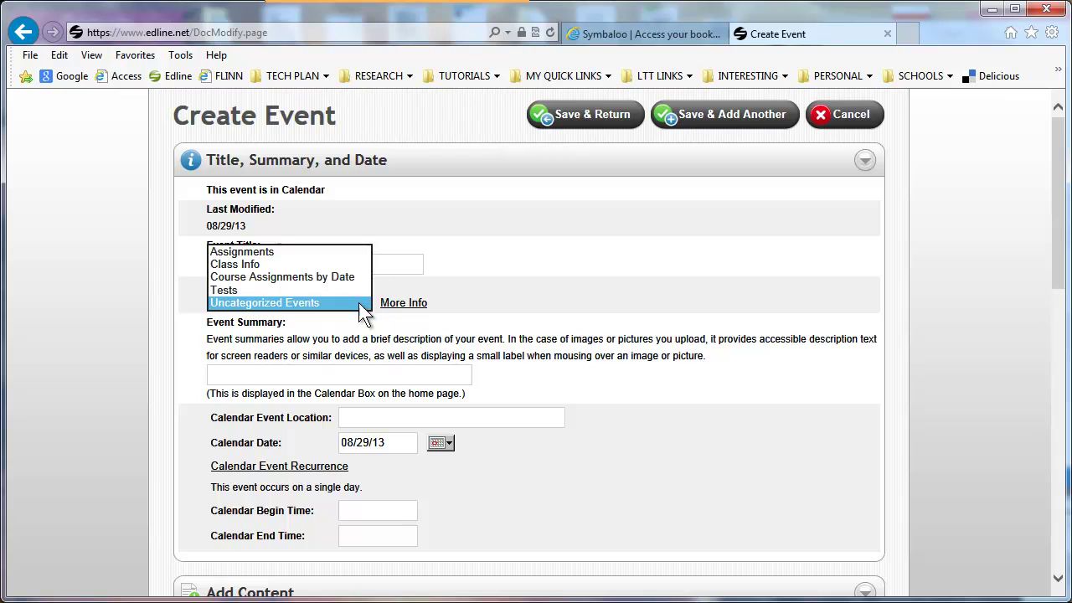
left_click(347, 278)
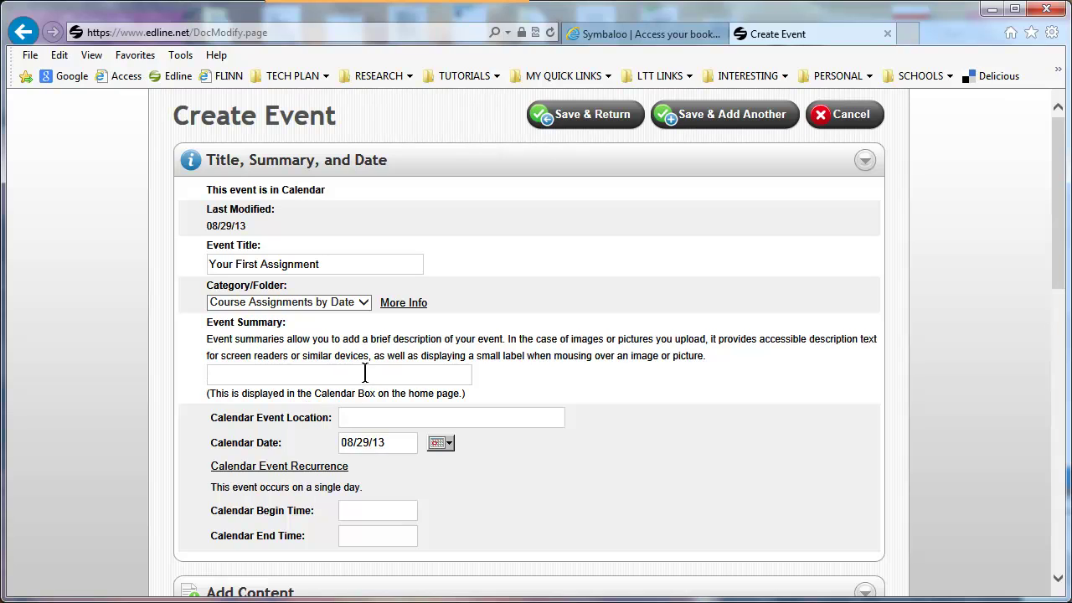
type("Click here to get your first assignment.")
left_click(363, 412)
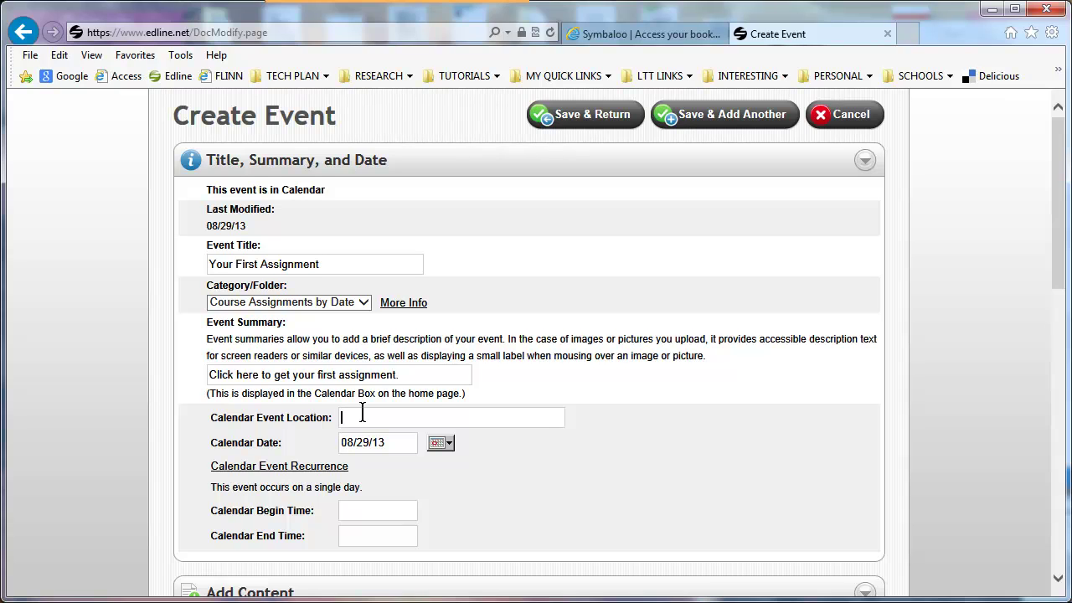
scroll(303, 396, "down", 1)
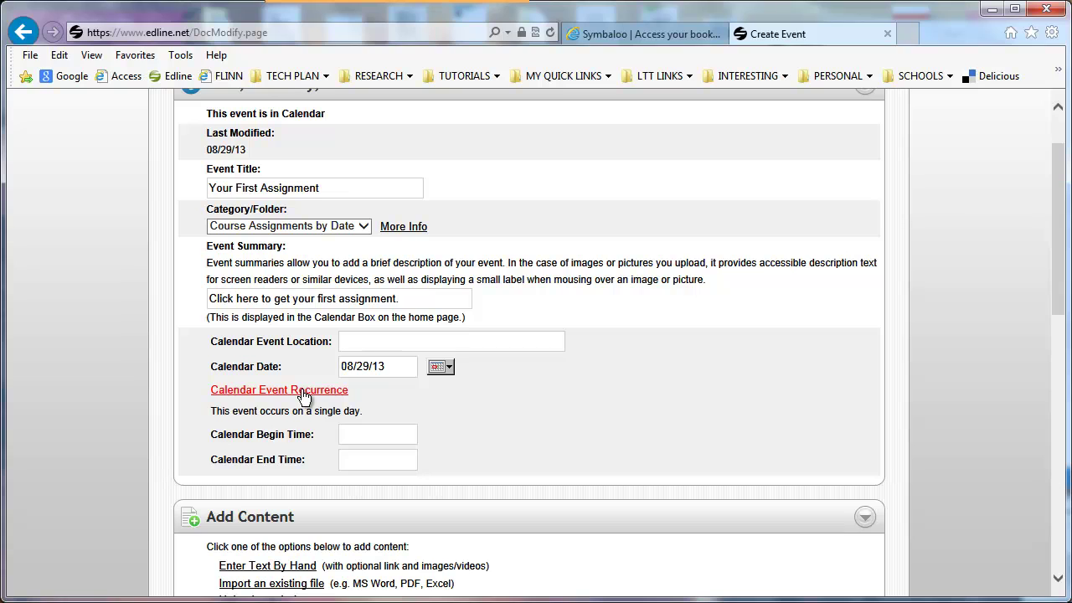
- Make the event recur with an end date of 09/05/13
left_click(303, 394)
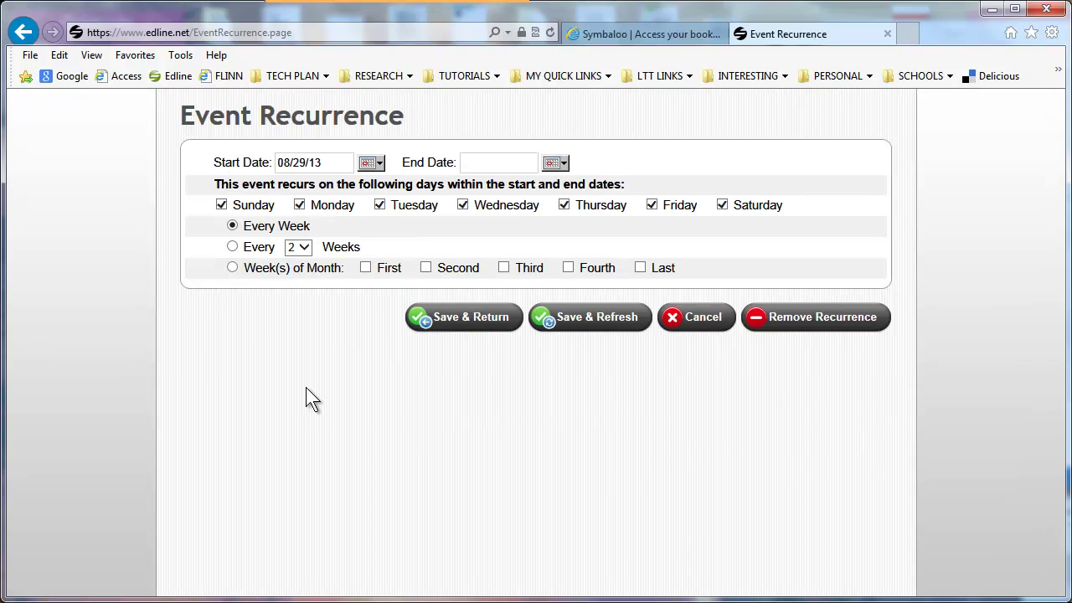
left_click(553, 164)
left_click(589, 187)
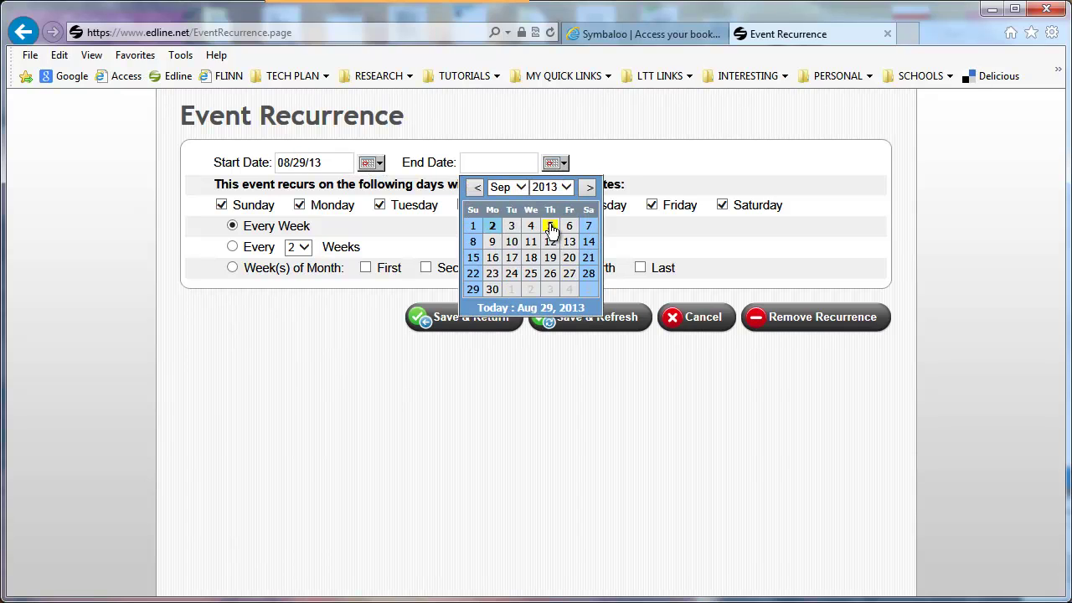
left_click(549, 225)
left_click(484, 325)
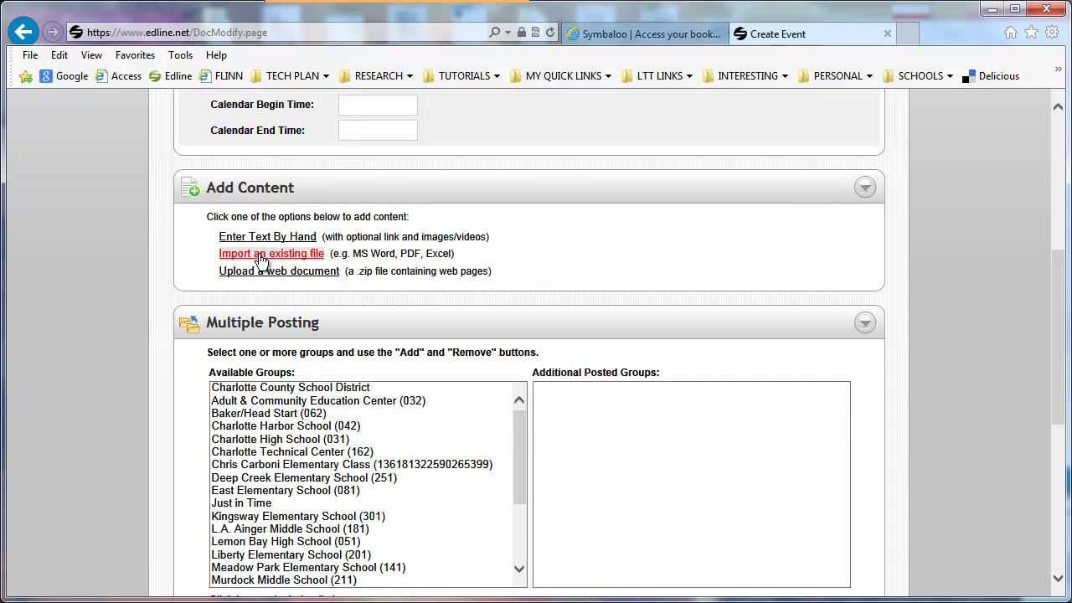
- Import PLACEHOLDER TEACHER COURSEPAGE PLANNING GUIDE.JPG as the event's attached file
left_click(259, 262)
left_click(478, 305)
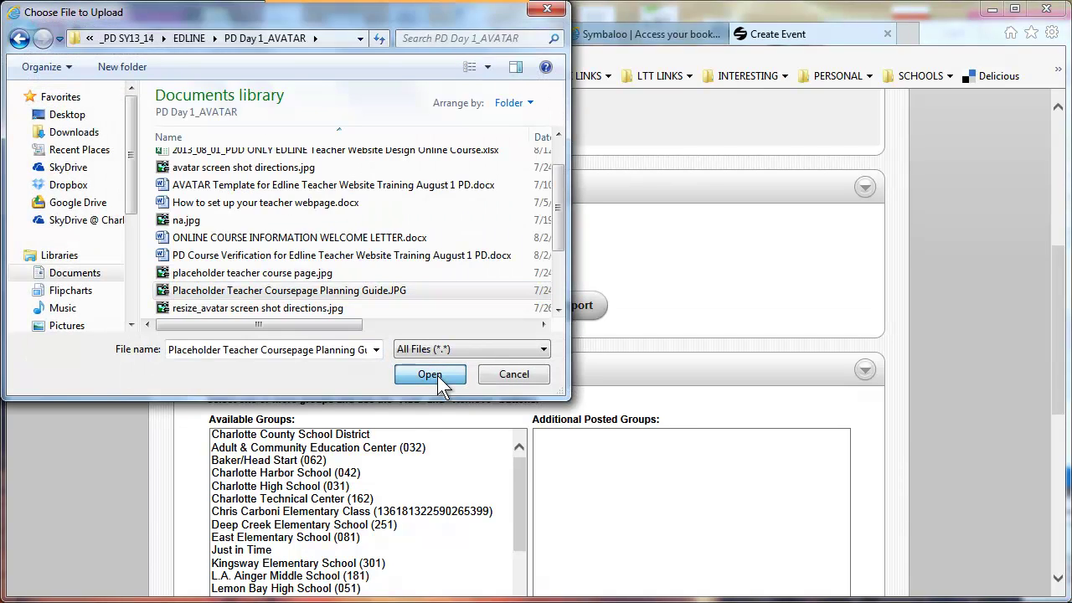
left_click(441, 377)
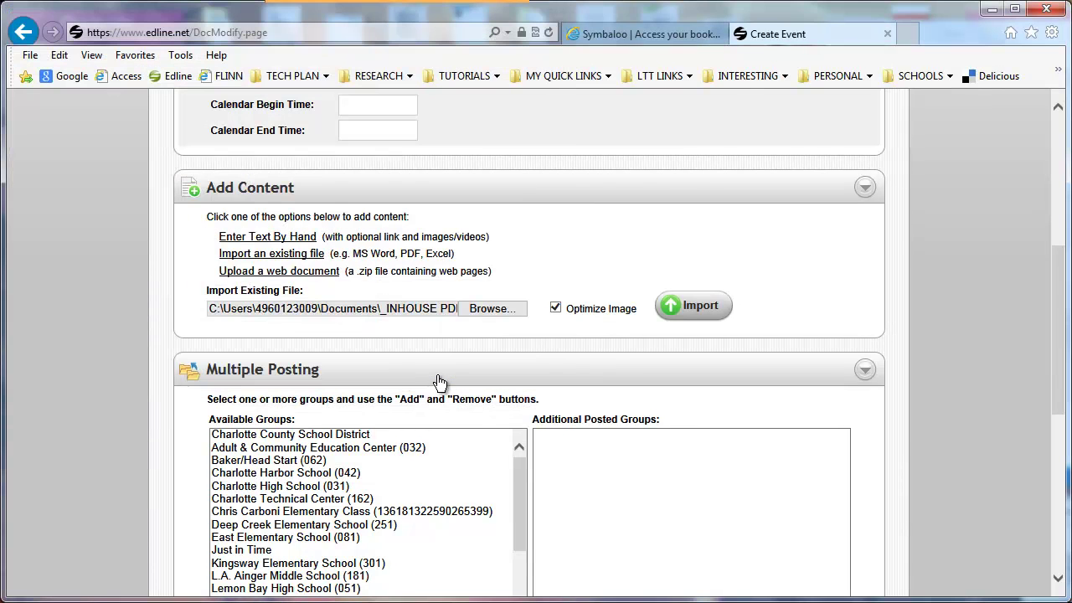
left_click(691, 306)
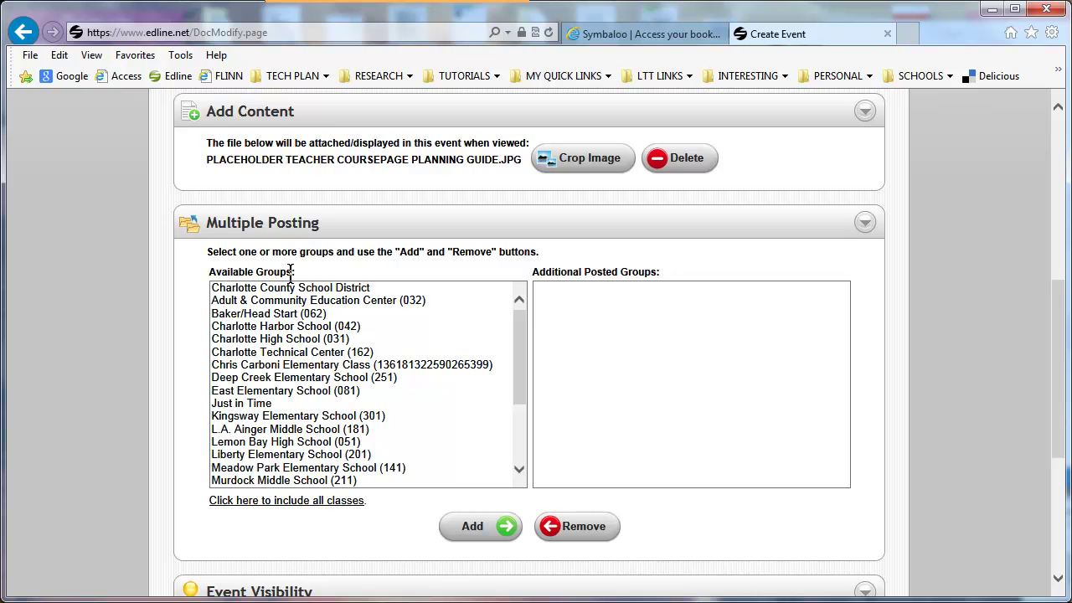
- Add Deep Creek Elementary School (251) as a posted group, accessible to everyone including guests
left_click(360, 377)
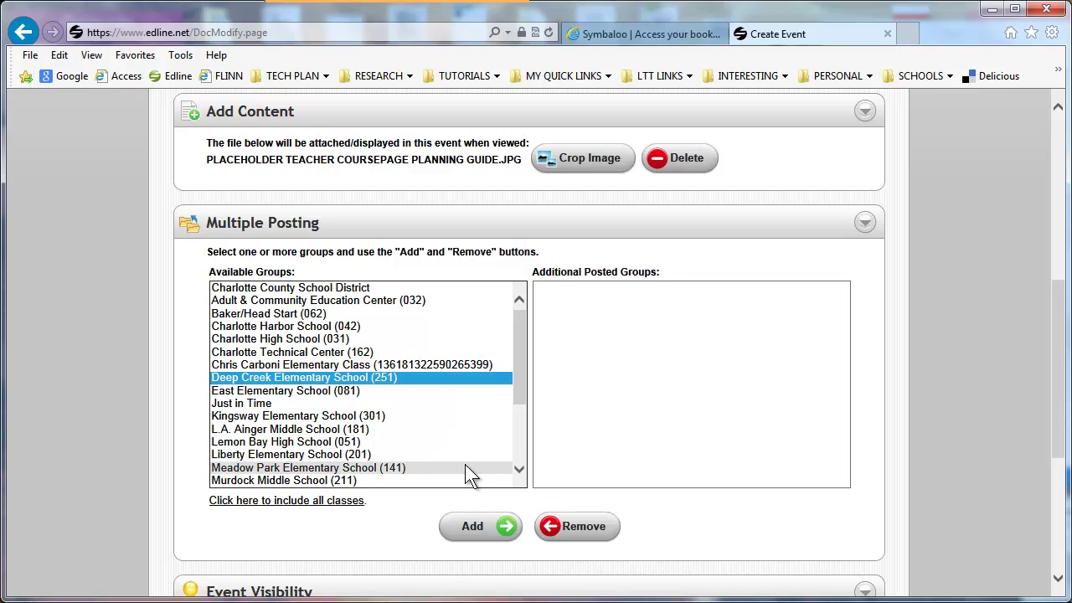
left_click(484, 536)
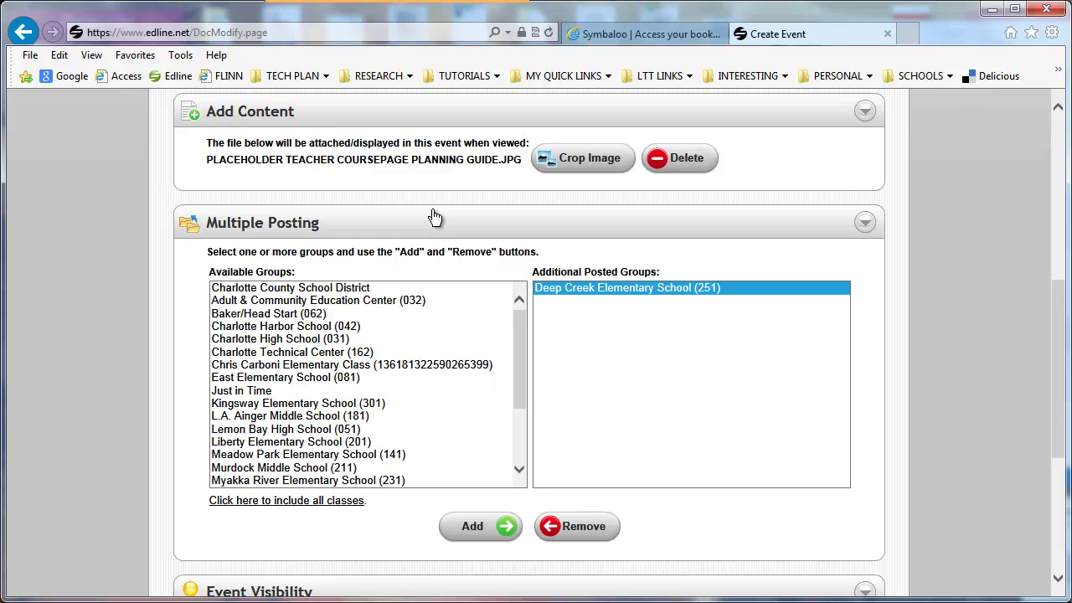
left_click(559, 289)
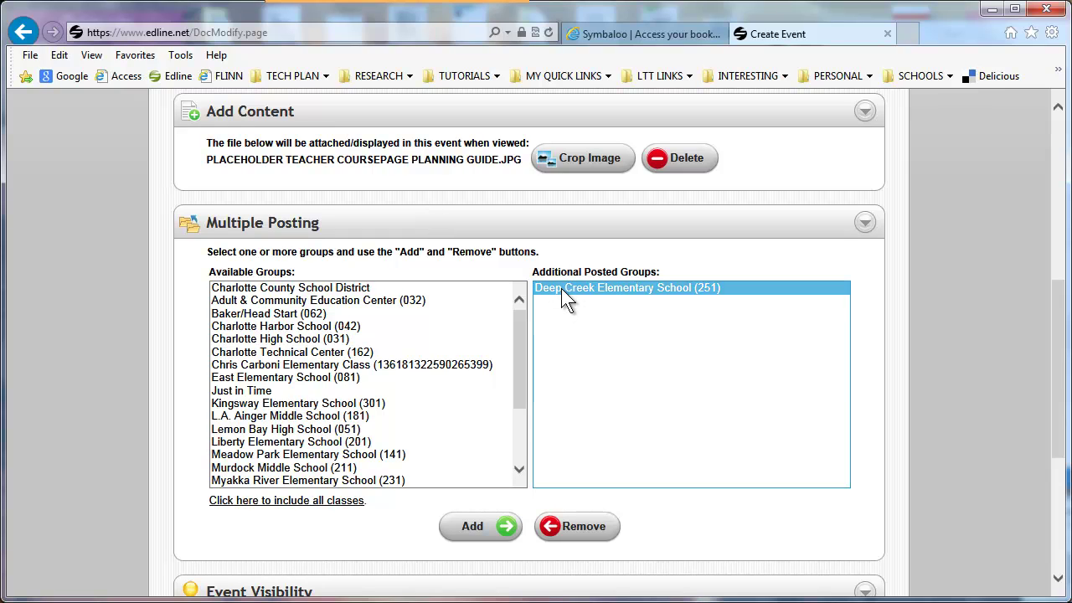
left_click(302, 503)
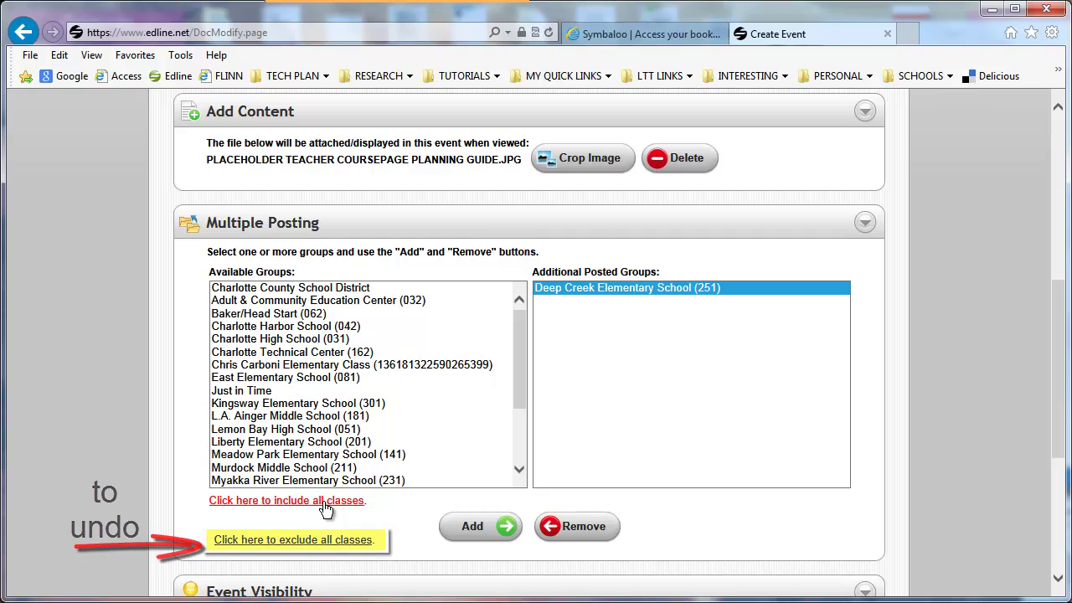
scroll(327, 503, "down", 3)
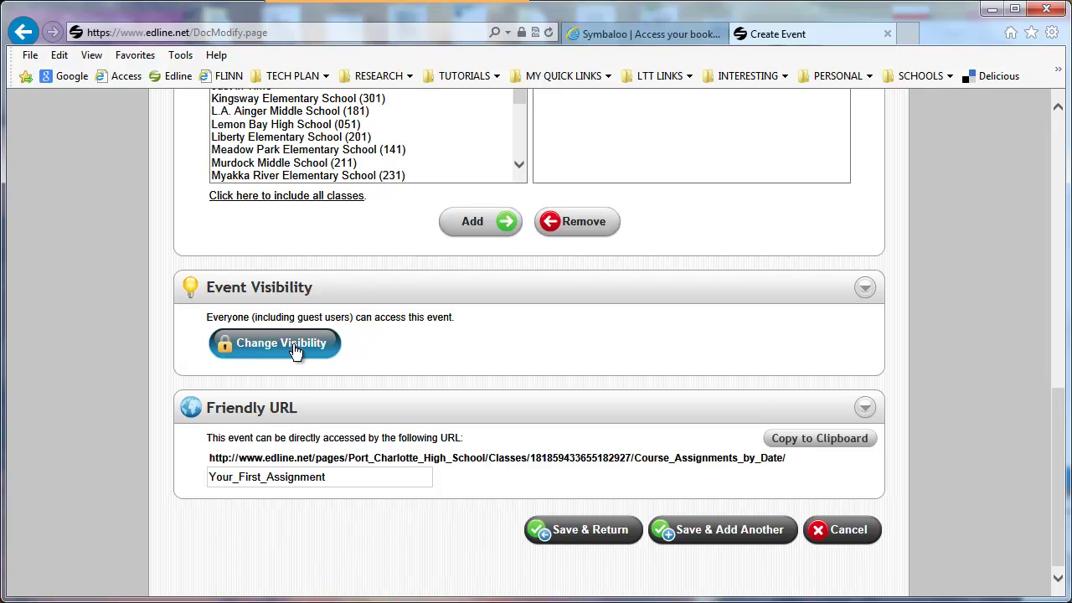
- Check Change Visibility, save the event, and finish editing the calendar and class page
left_click(295, 351)
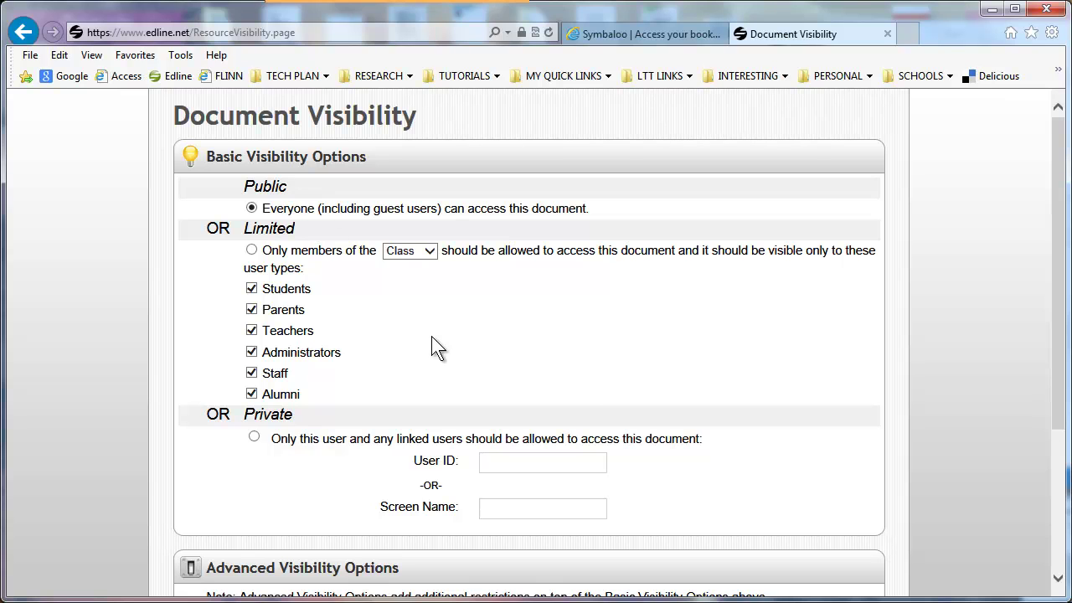
scroll(760, 376, "down", 3)
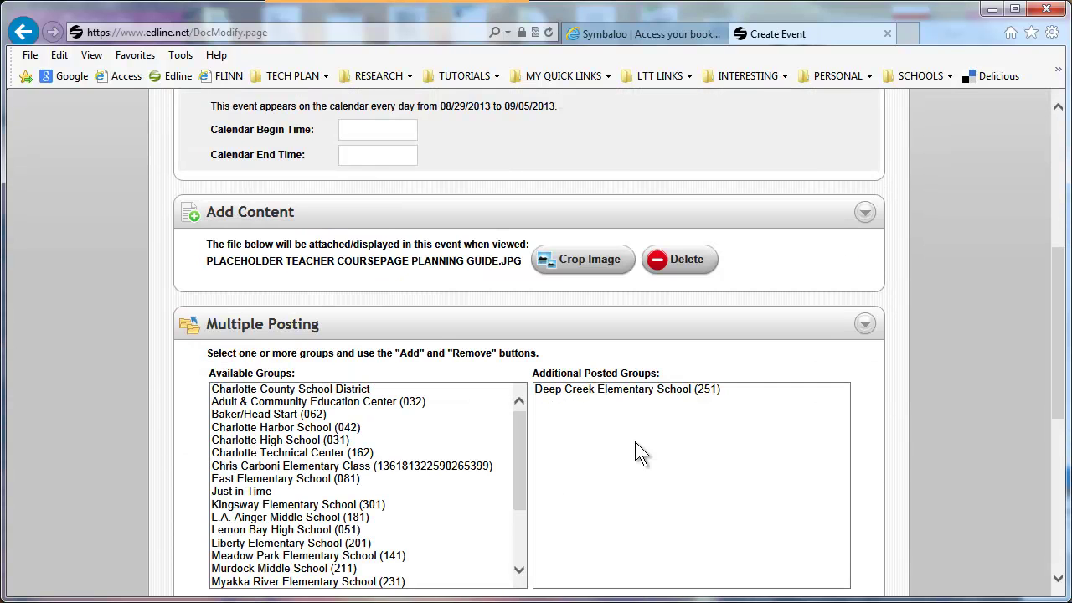
scroll(956, 332, "down", 5)
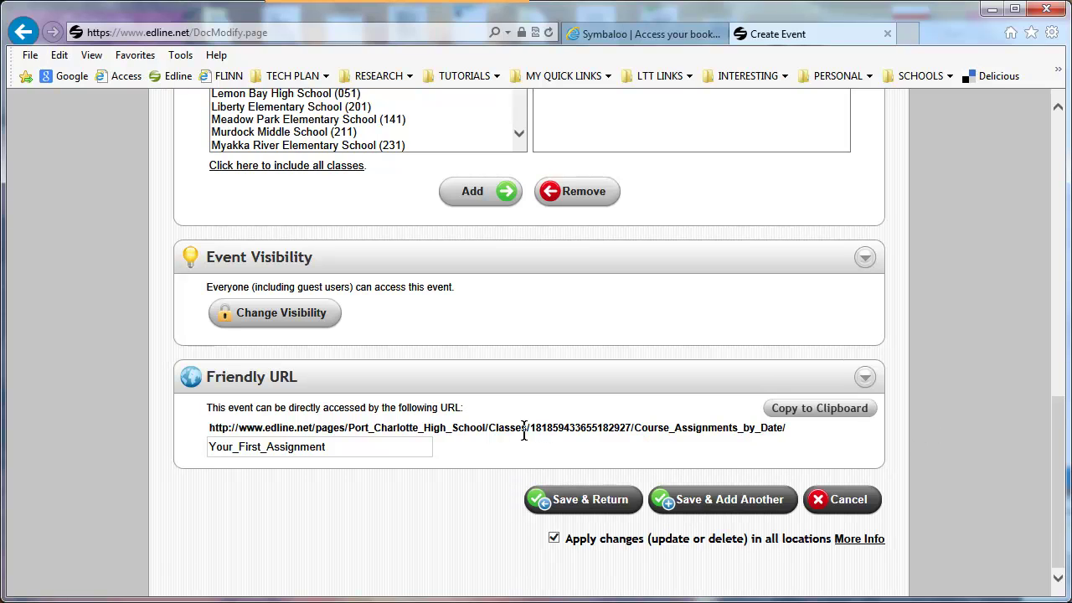
left_click(592, 505)
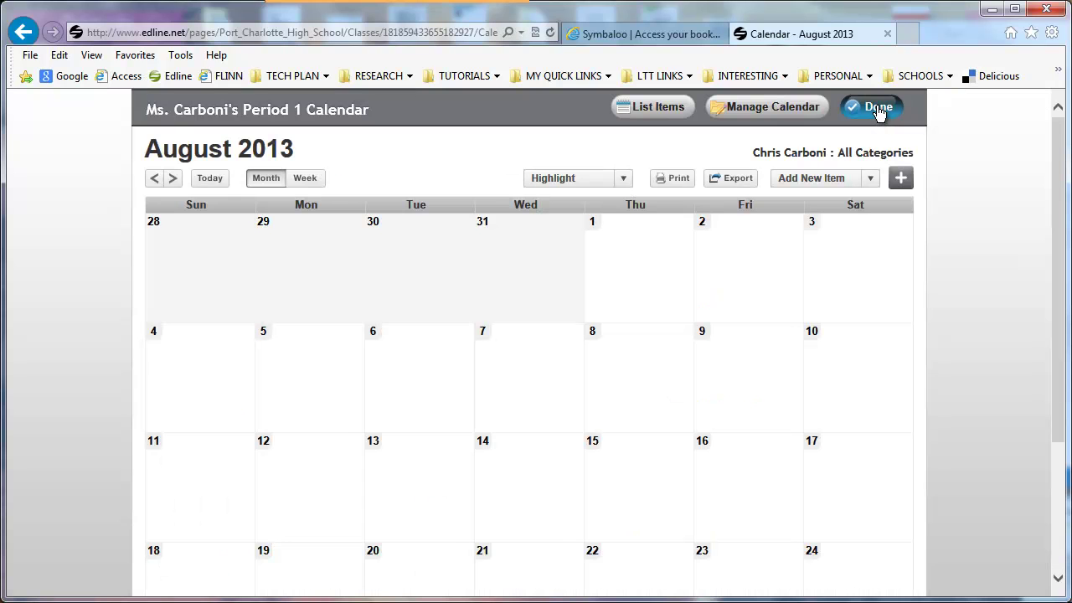
left_click(878, 110)
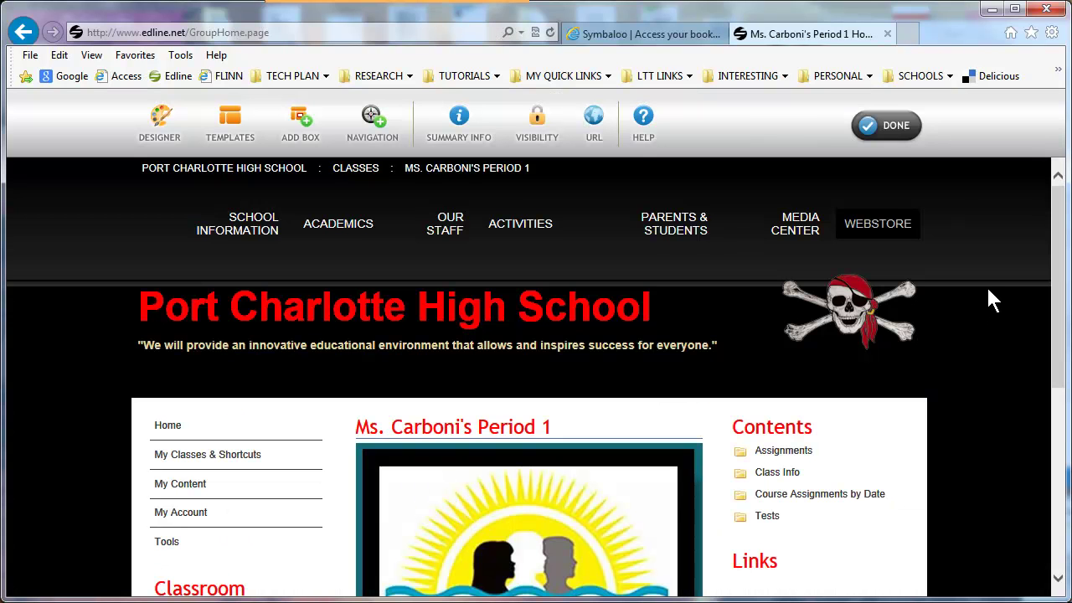
left_click(885, 124)
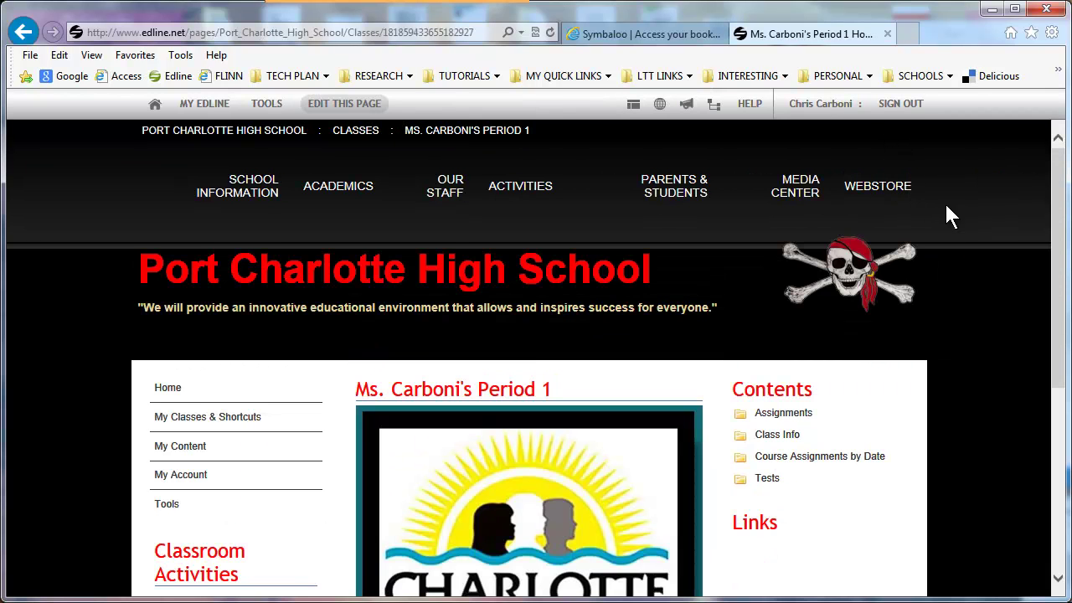
scroll(975, 299, "down", 1)
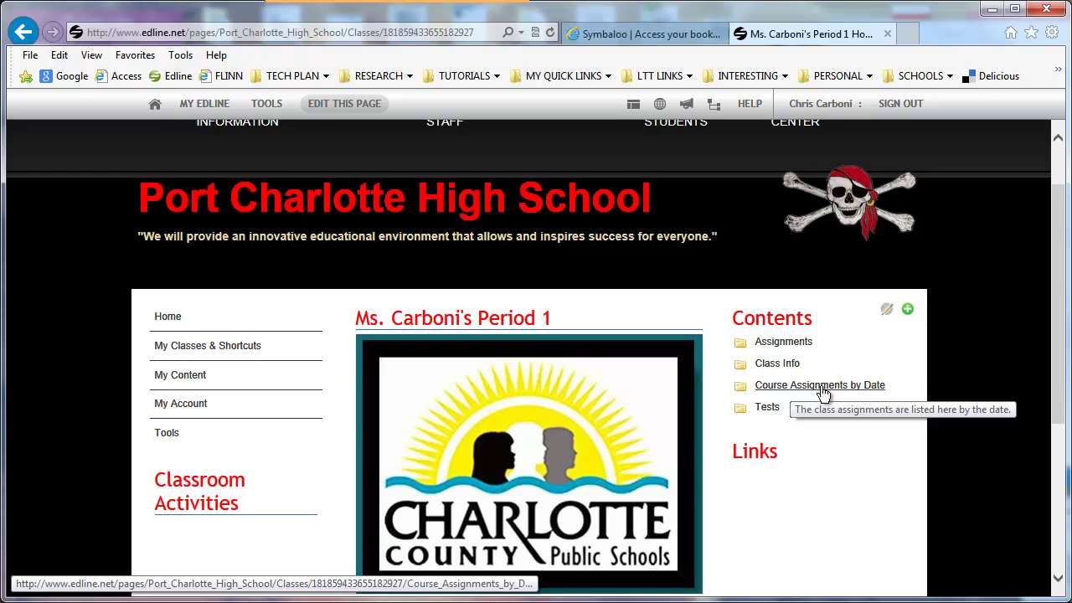
- Peek at the Course Assignments by Date folder, then view Your First Assignment's guide on Aug 29
left_click(820, 386)
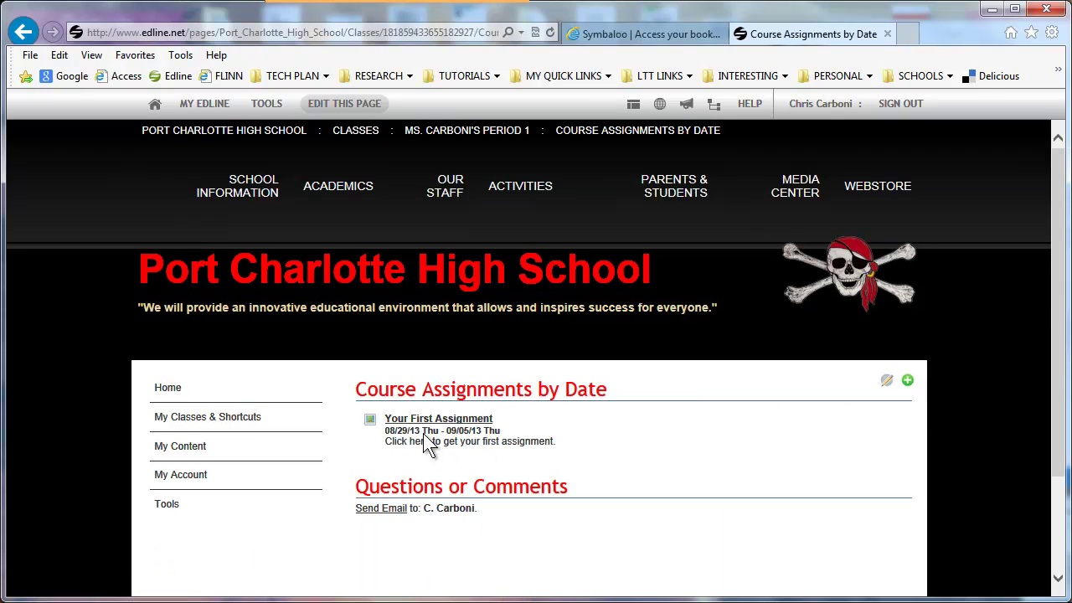
key("alt+Left")
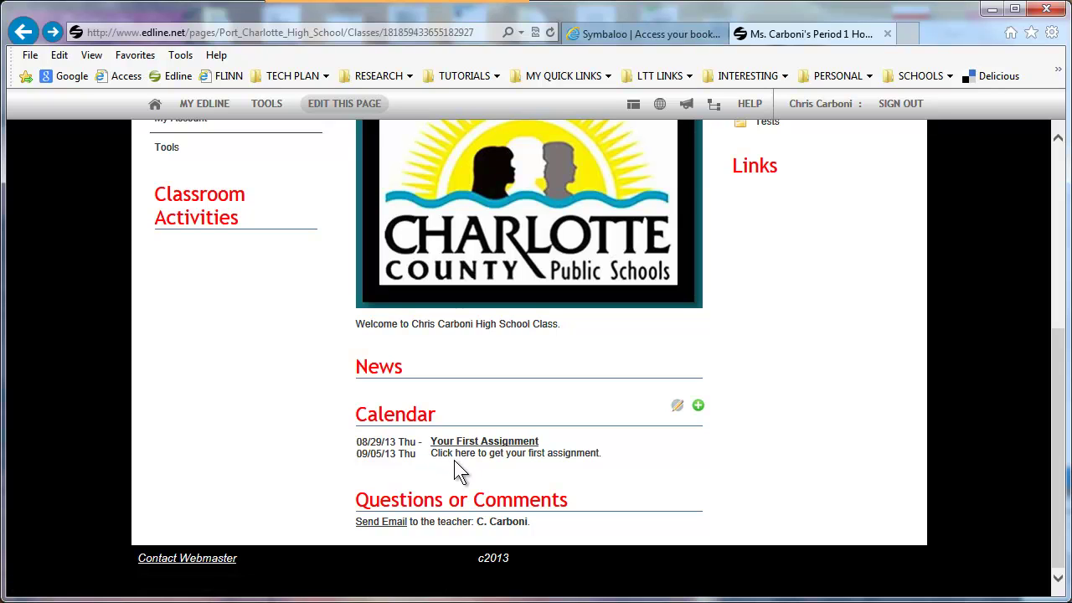
left_click(416, 423)
scroll(862, 438, "down", 3)
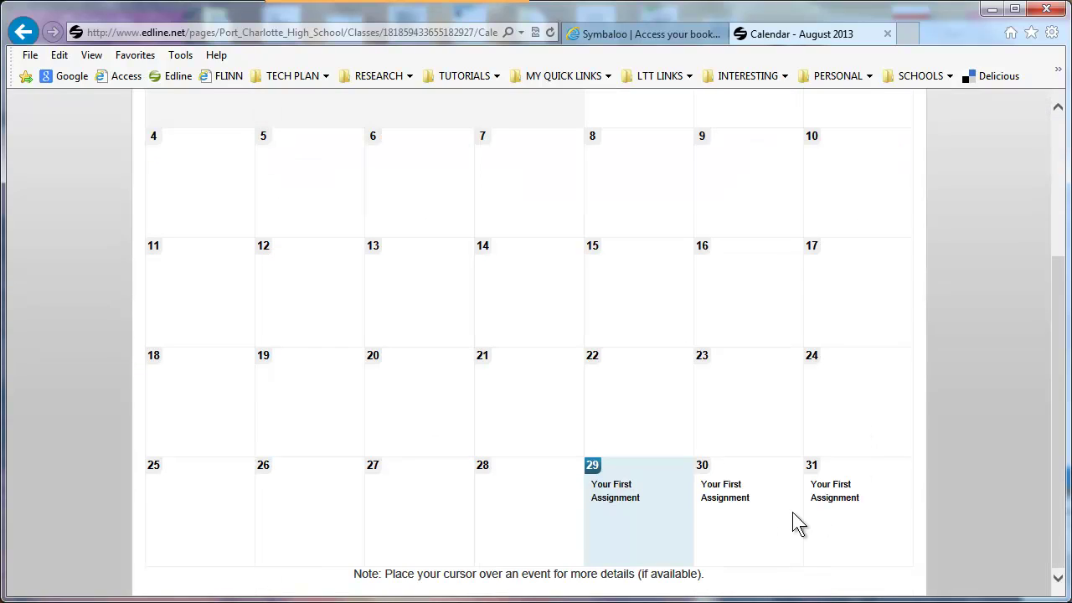
mouse_move(622, 503)
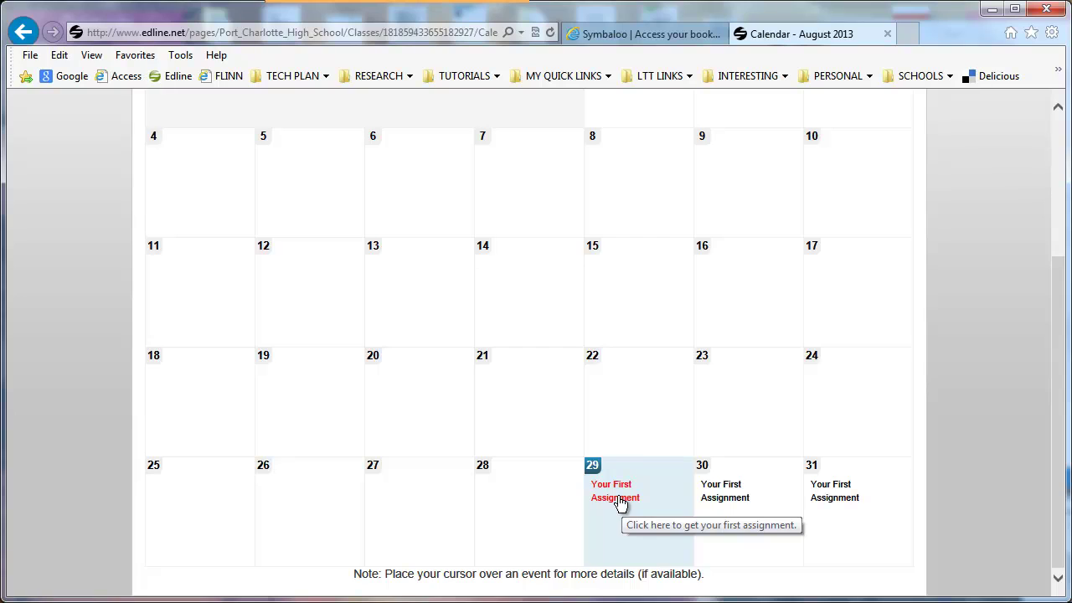
left_click(619, 503)
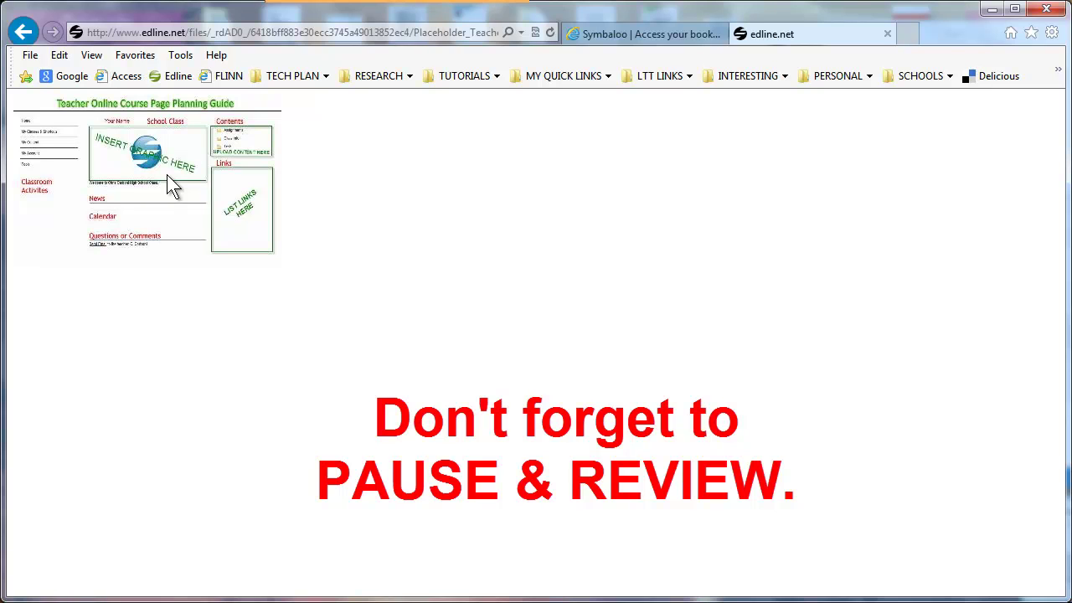
left_click(23, 31)
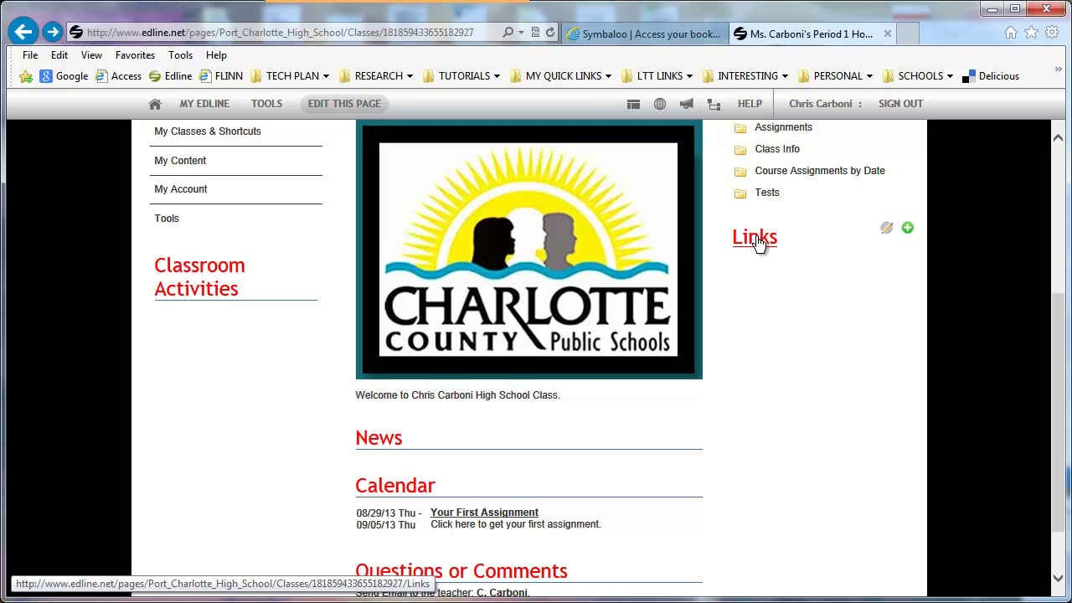
left_click(886, 227)
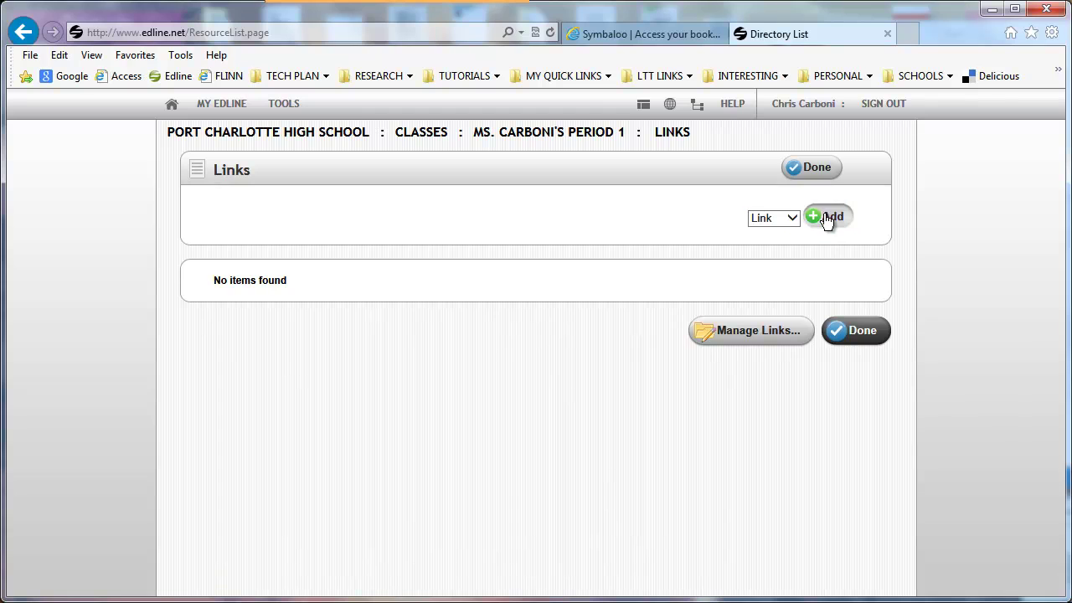
left_click(824, 218)
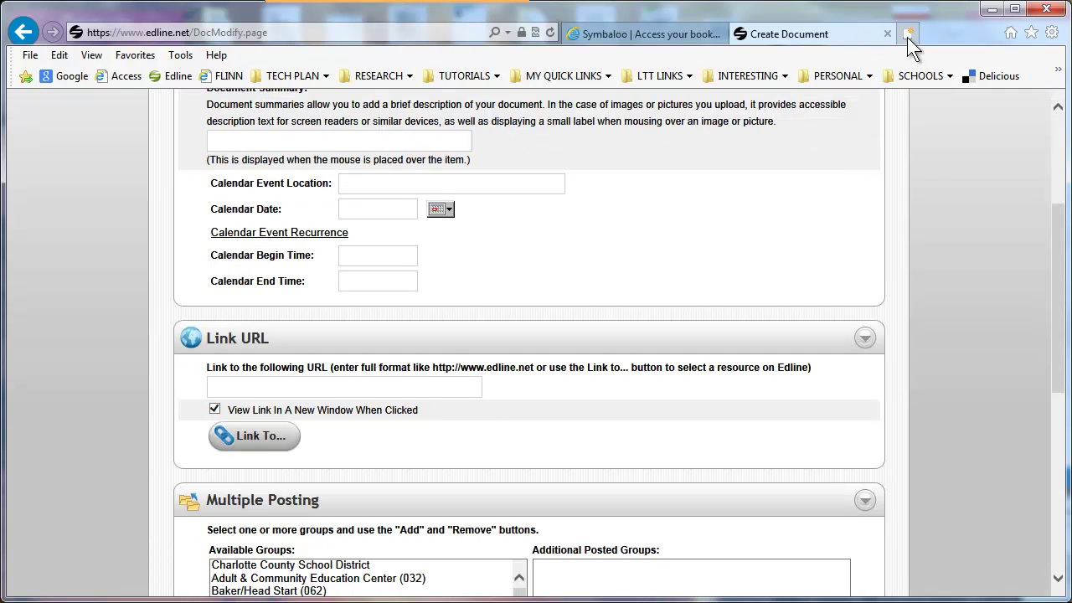
left_click(907, 34)
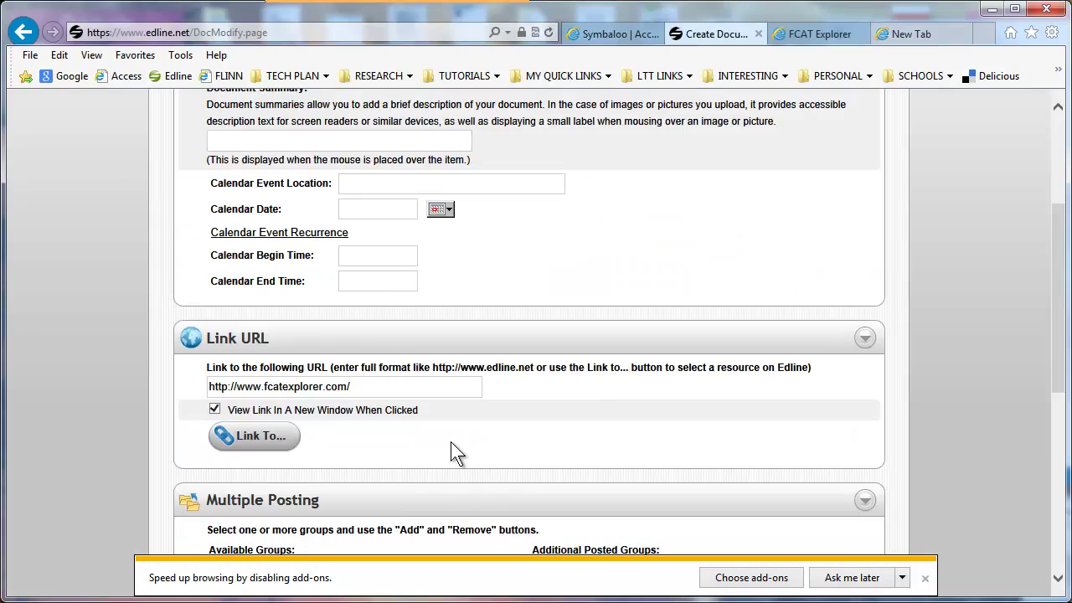
scroll(451, 443, "down", 2)
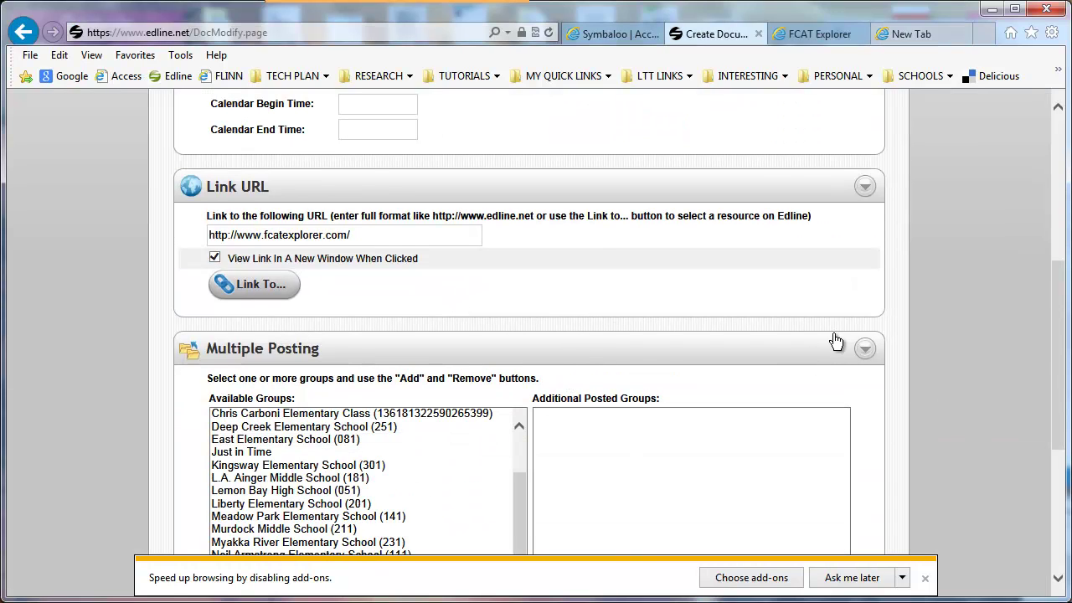
scroll(963, 327, "down", 2)
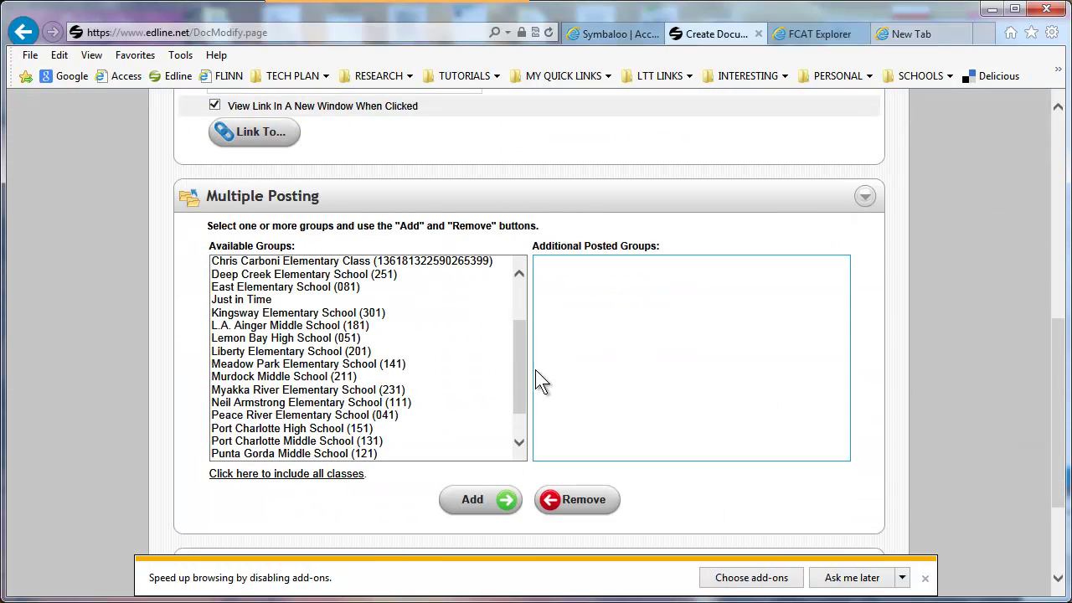
scroll(519, 363, "up", 1)
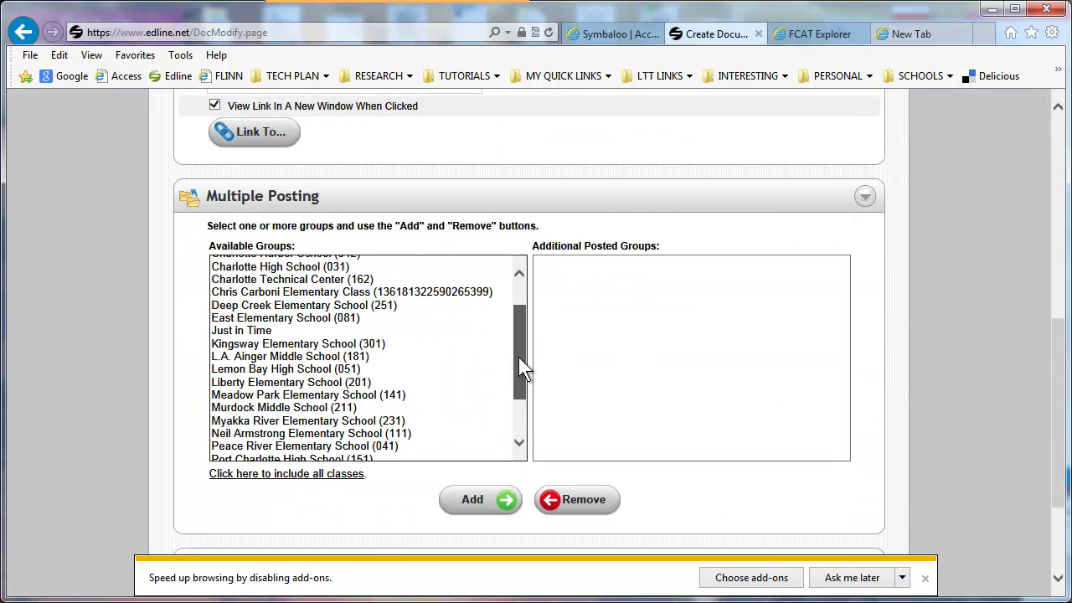
- Also post the FCAT Explorer link to the elementary class, then save it
left_click(327, 303)
left_click(474, 503)
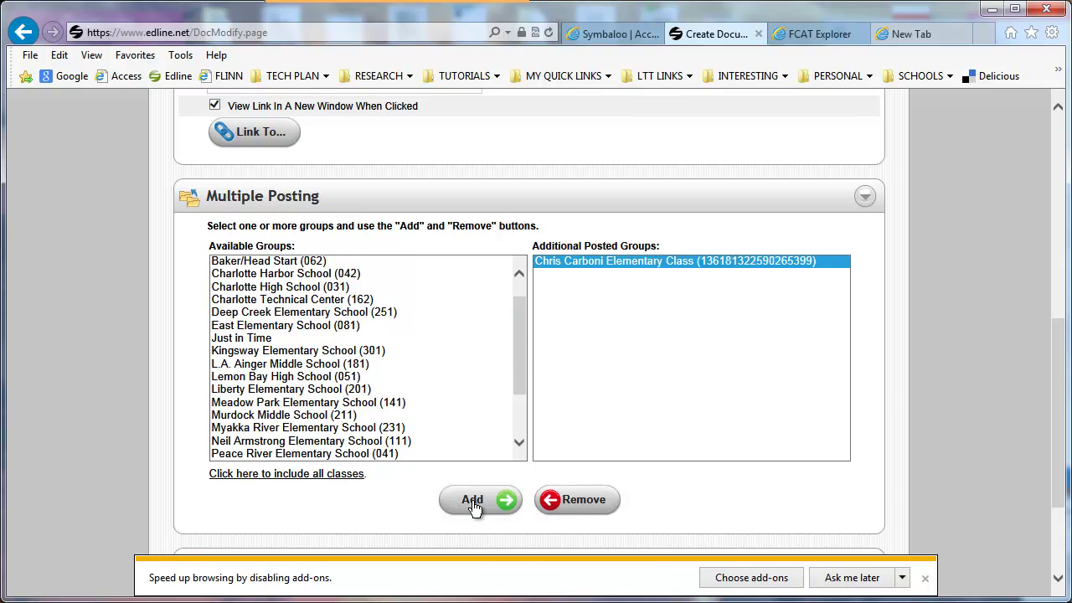
scroll(587, 502, "down", 2)
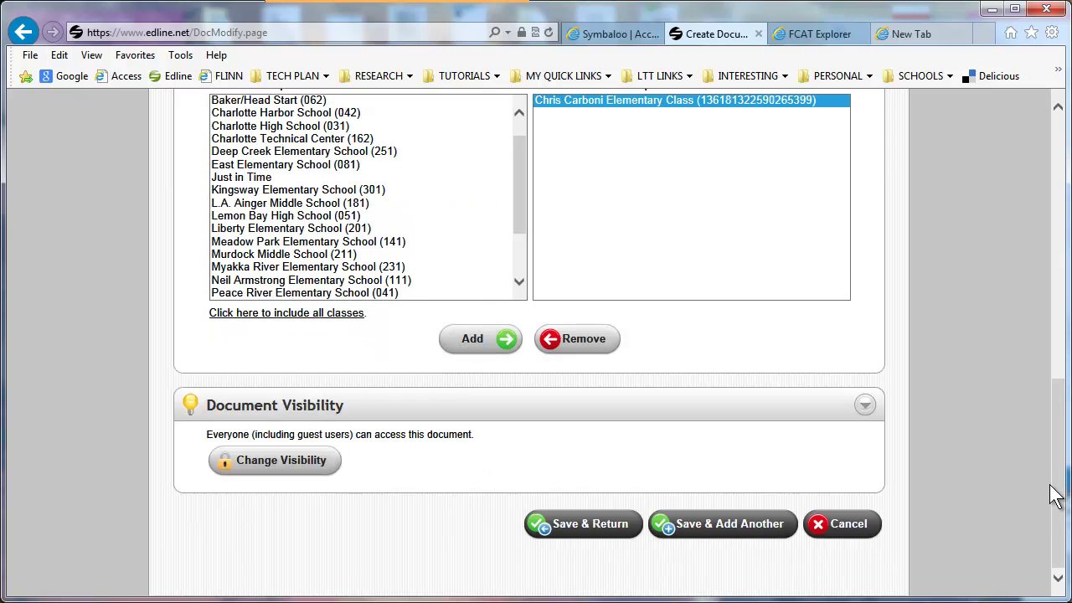
left_click(593, 525)
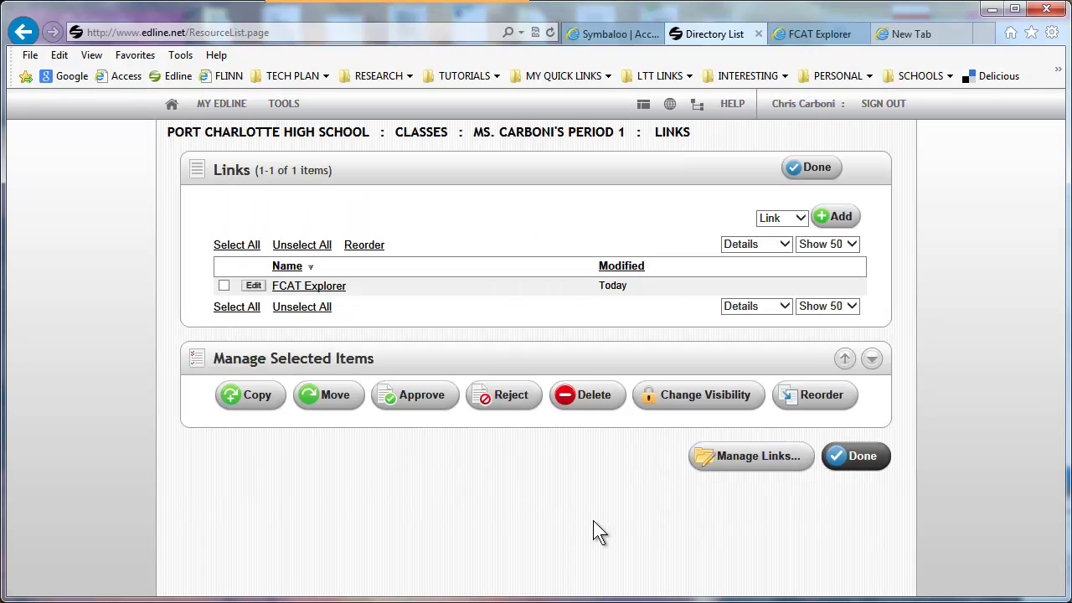
left_click(812, 168)
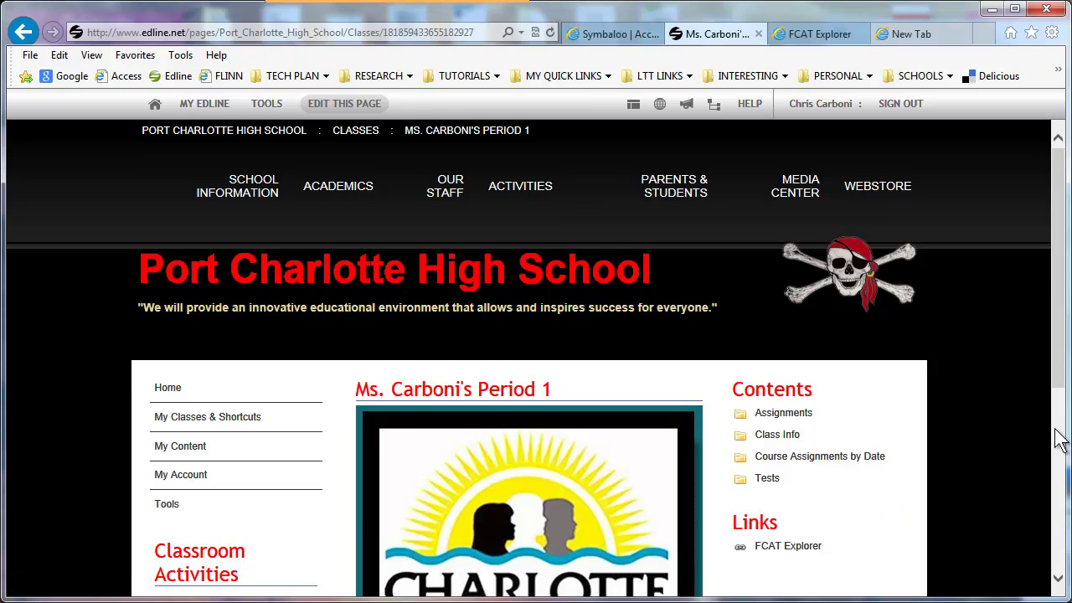
- Write the activities by hand and insert a 2-column, 6-row table below the intro sentence
scroll(145, 319, "down", 3)
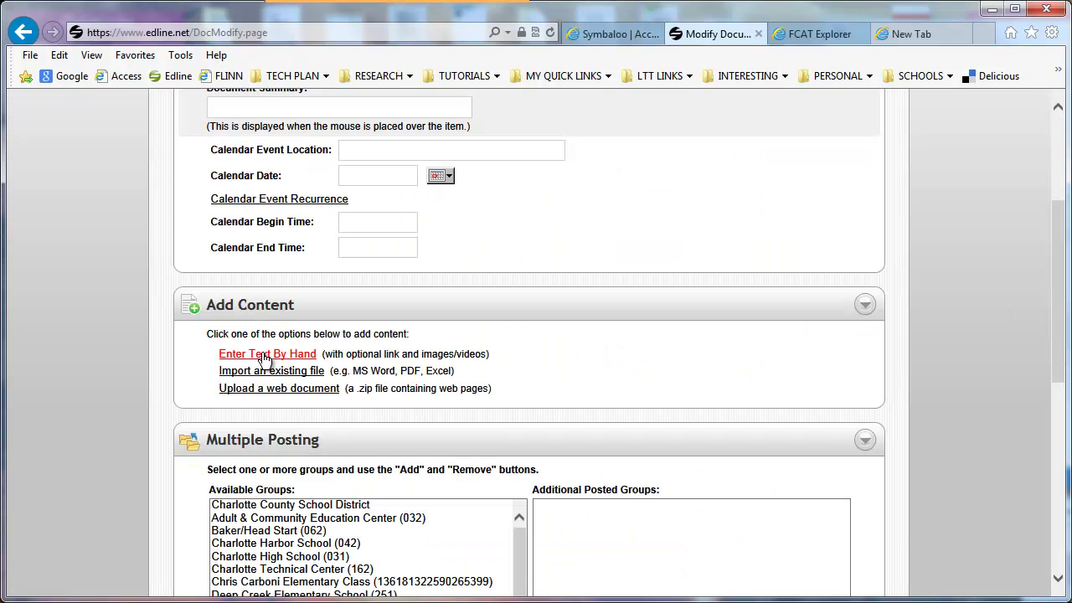
left_click(264, 355)
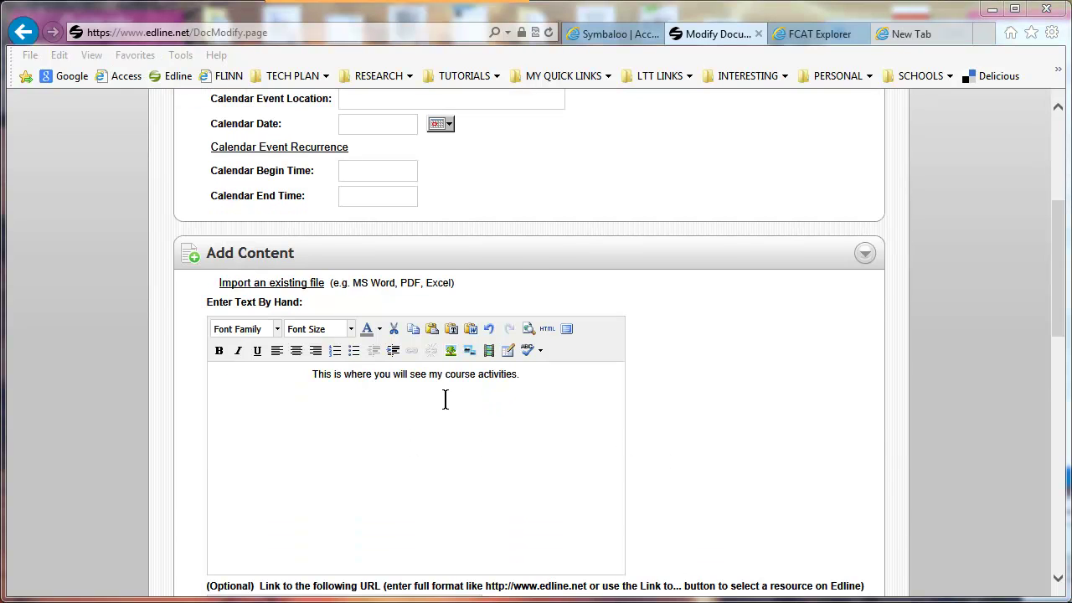
left_click(508, 351)
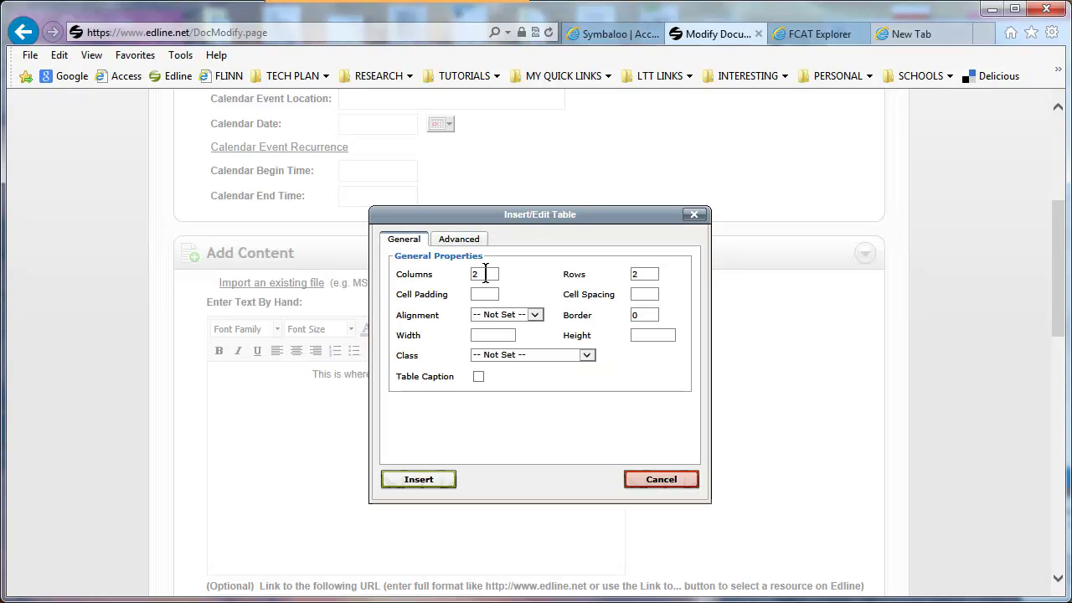
key("Tab")
type("6")
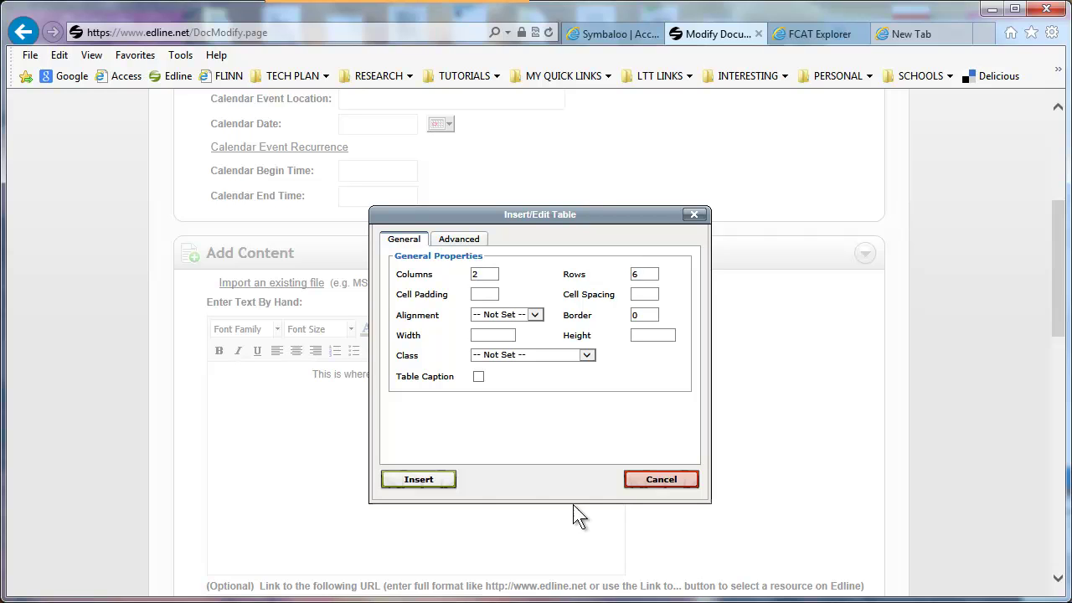
left_click(442, 484)
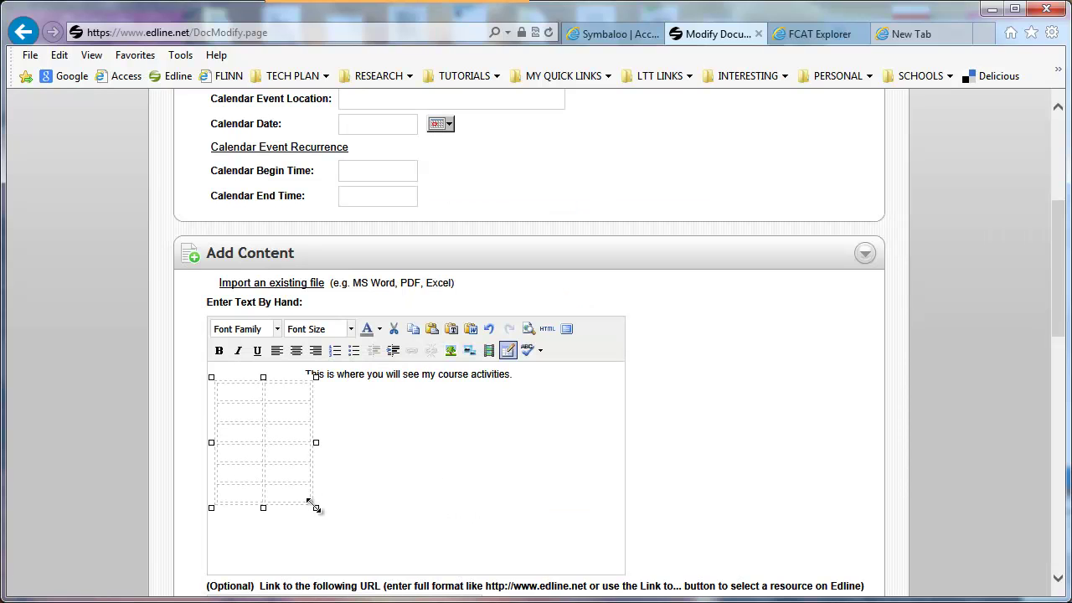
left_click_drag(287, 376, 254, 400)
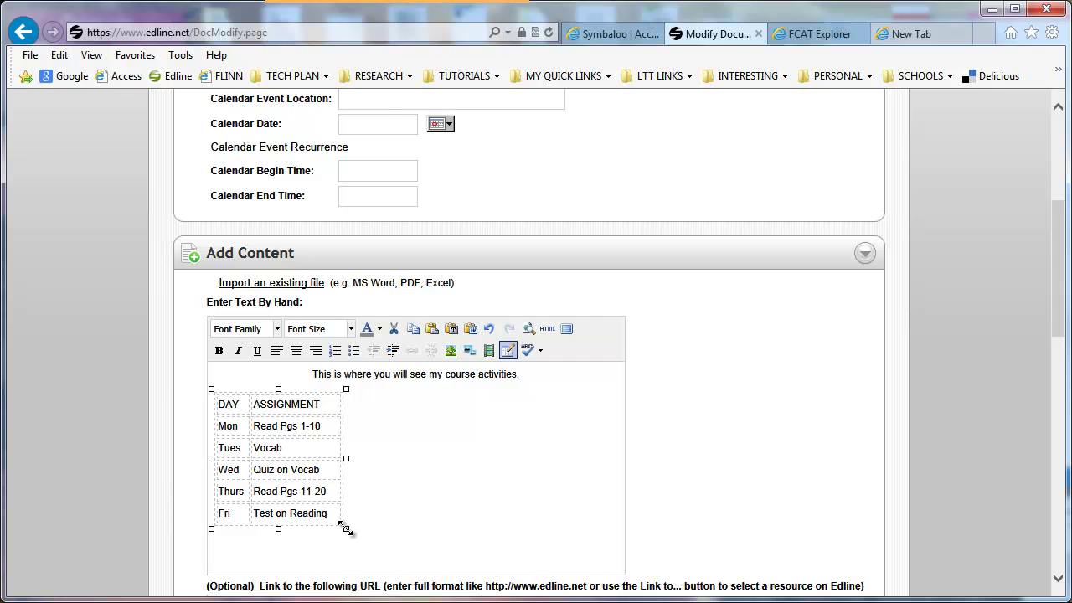
- Post the Classroom Activities to the elementary class as well and save them
scroll(729, 478, "down", 5)
mouse_move(1062, 400)
left_mouse_down()
mouse_move(1062, 425)
mouse_move(1062, 404)
left_mouse_up()
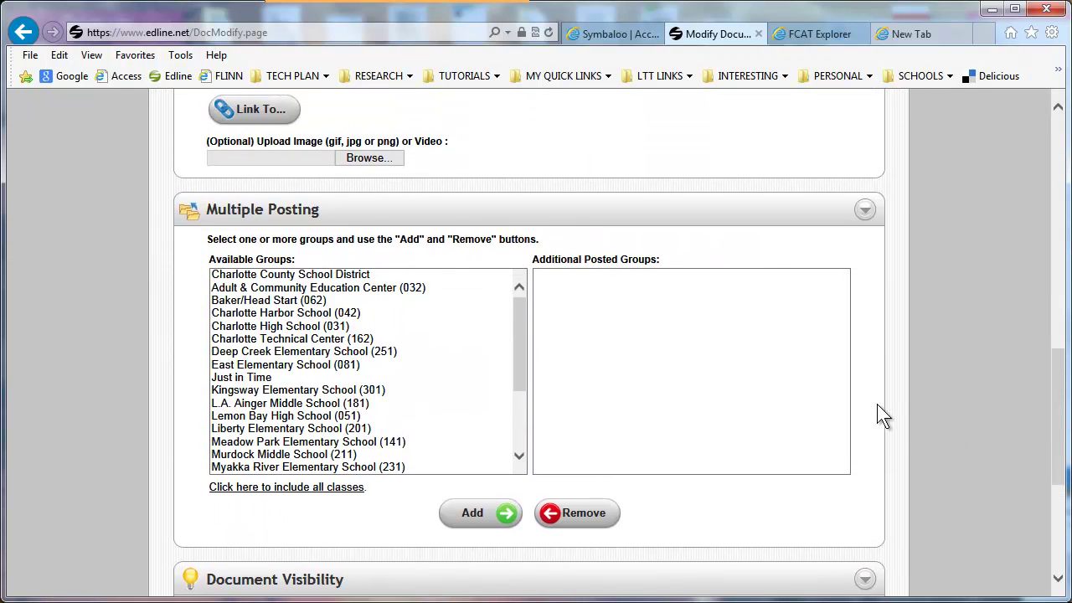
scroll(361, 367, "down", 3)
left_click(352, 466)
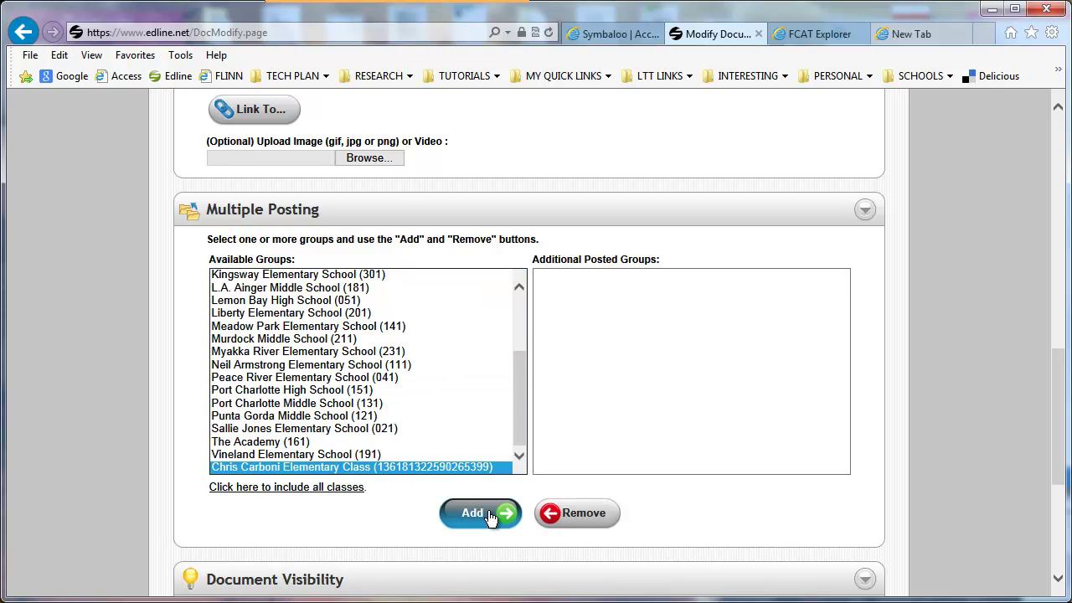
left_click(491, 514)
scroll(619, 428, "down", 4)
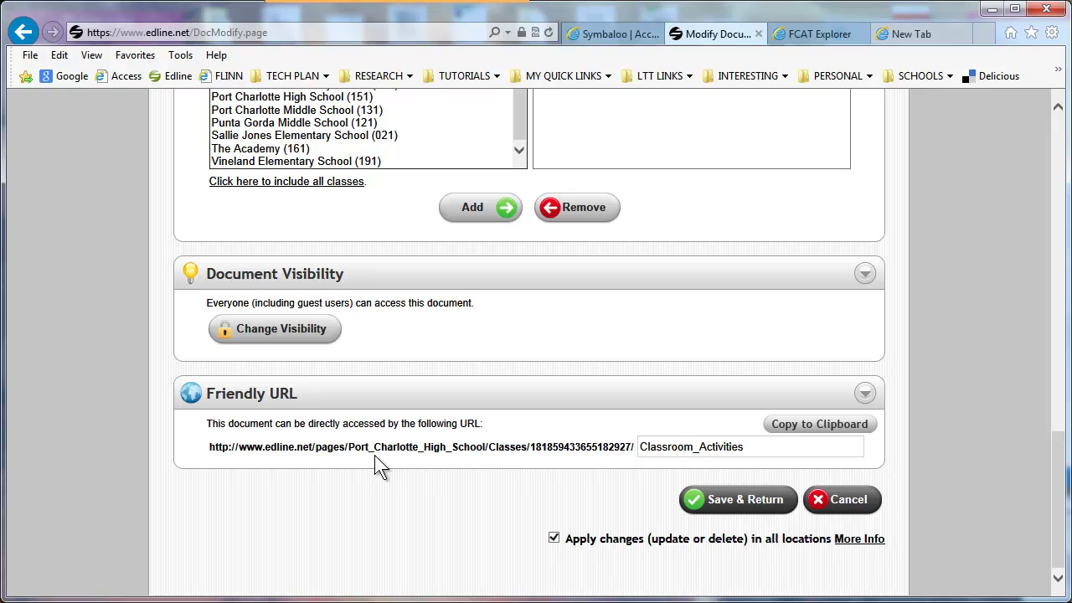
left_click(755, 506)
scroll(1065, 449, "down", 1)
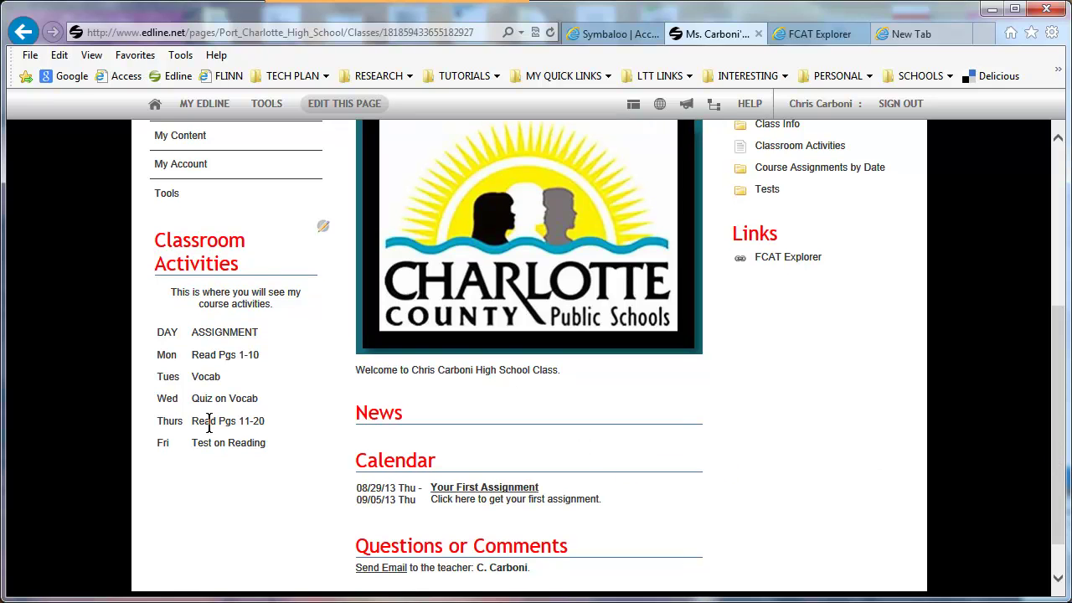
- Switch to the Deep Creek Elementary class page from the MY EDLINE class list
scroll(1067, 260, "up", 3)
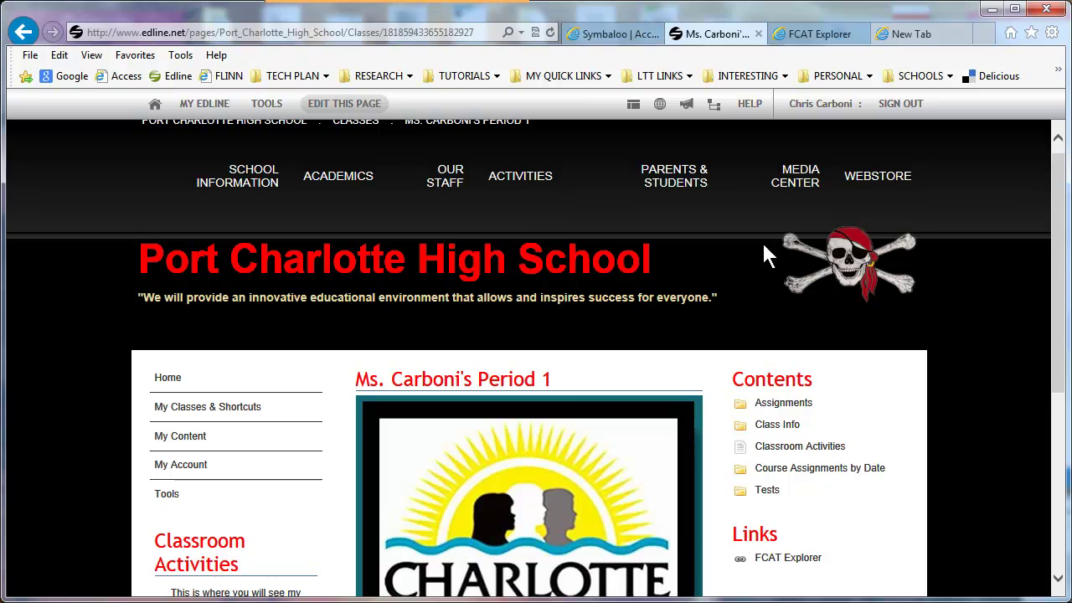
left_click(205, 103)
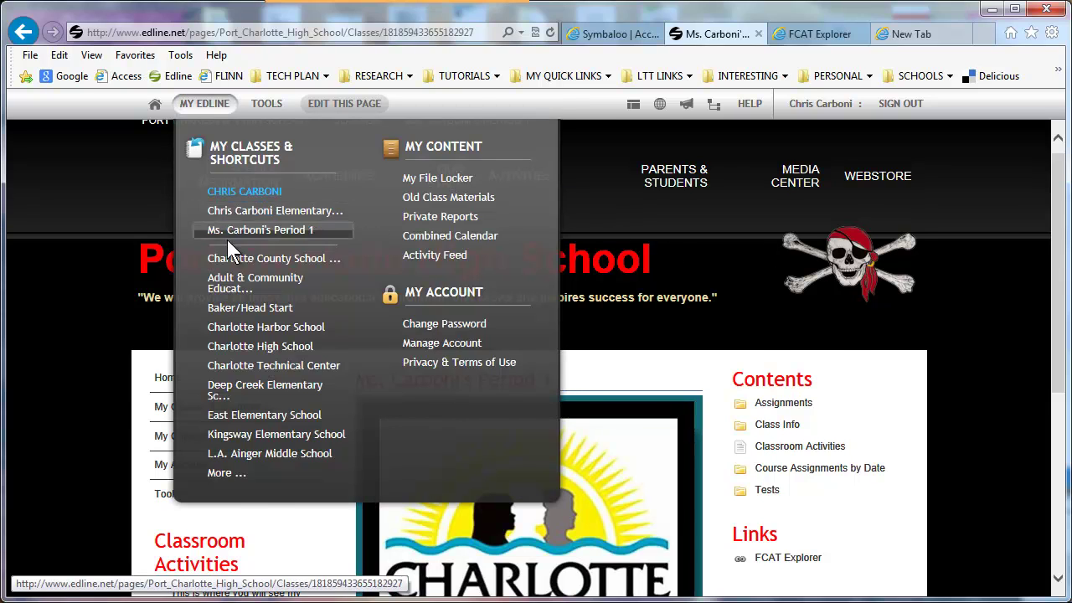
left_click(251, 207)
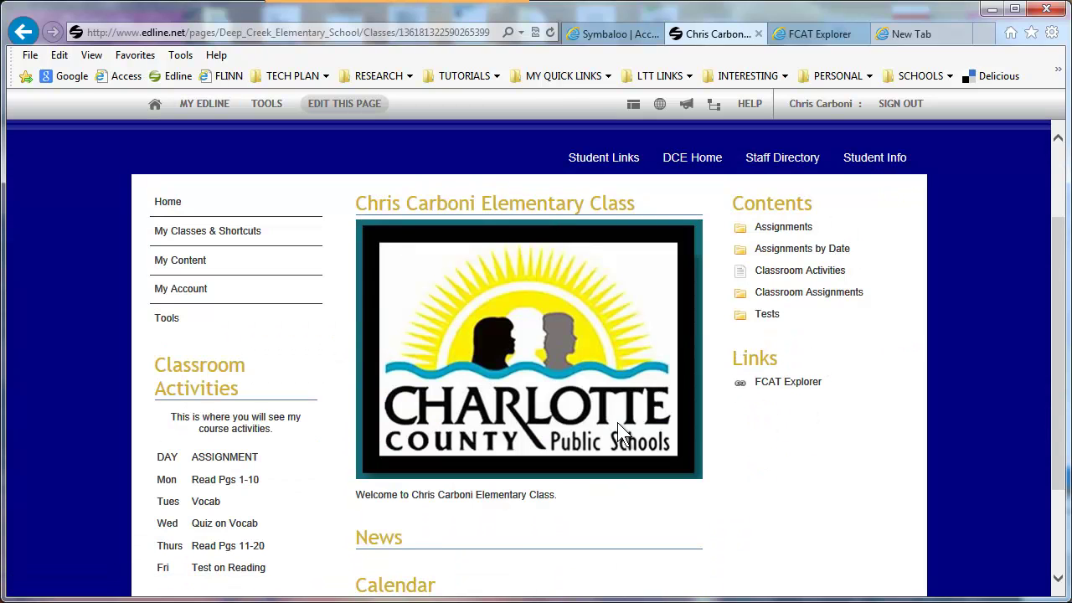
scroll(965, 422, "up", 2)
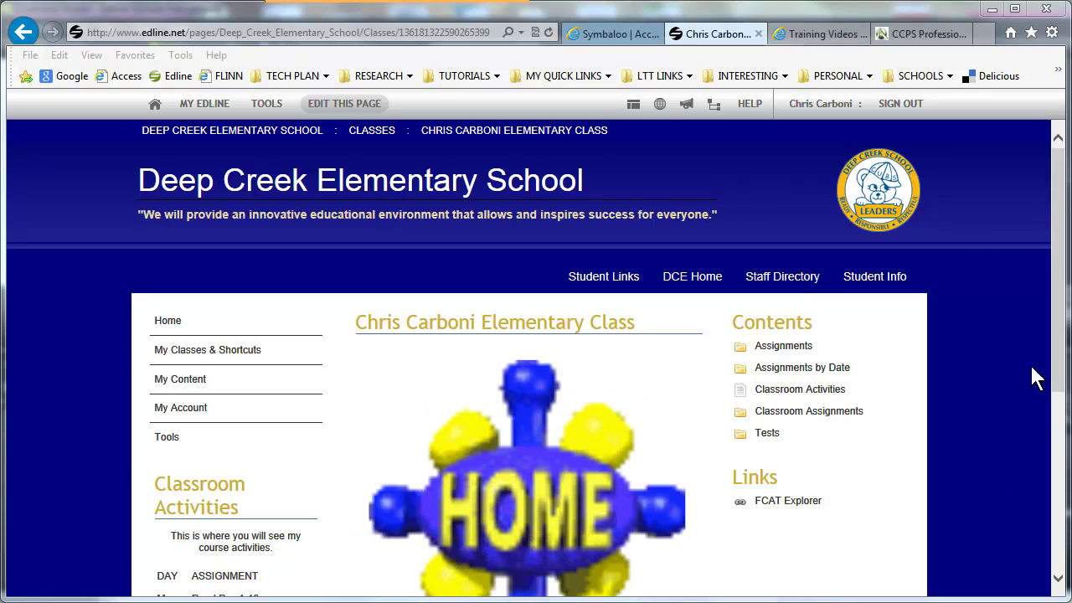
- Bring up the Avatar LMS page for the Edline Teacher Website Design introductory course
left_click(819, 40)
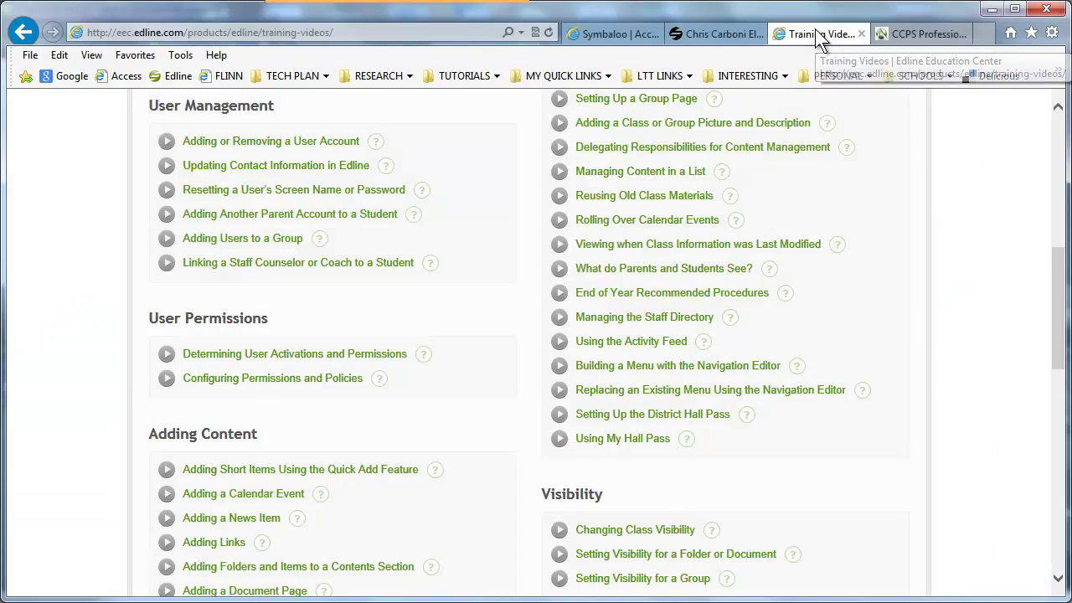
scroll(350, 252, "up", 7)
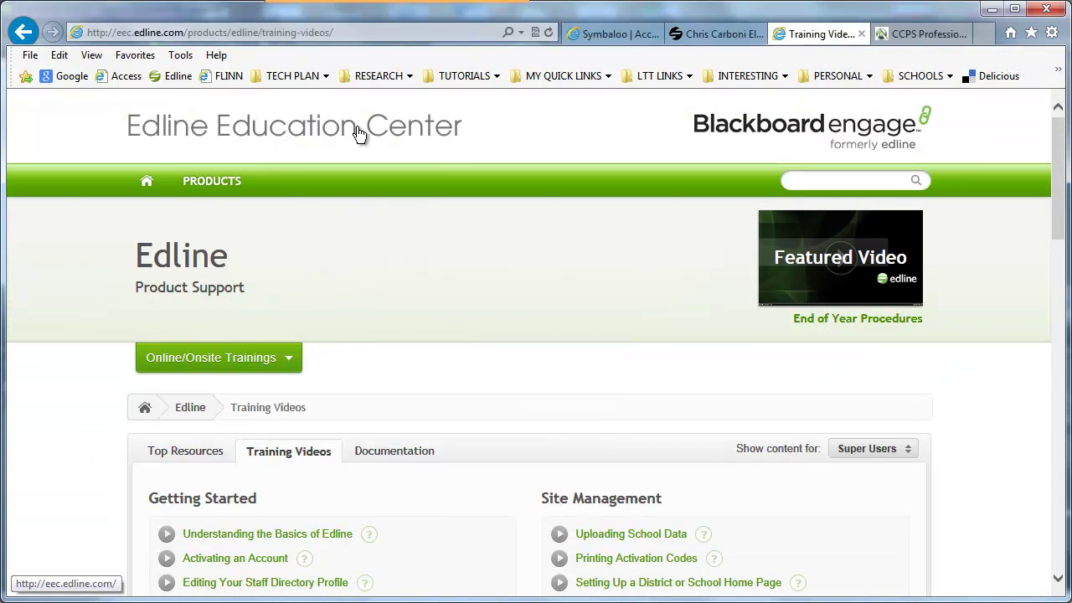
key("ctrl+Tab")
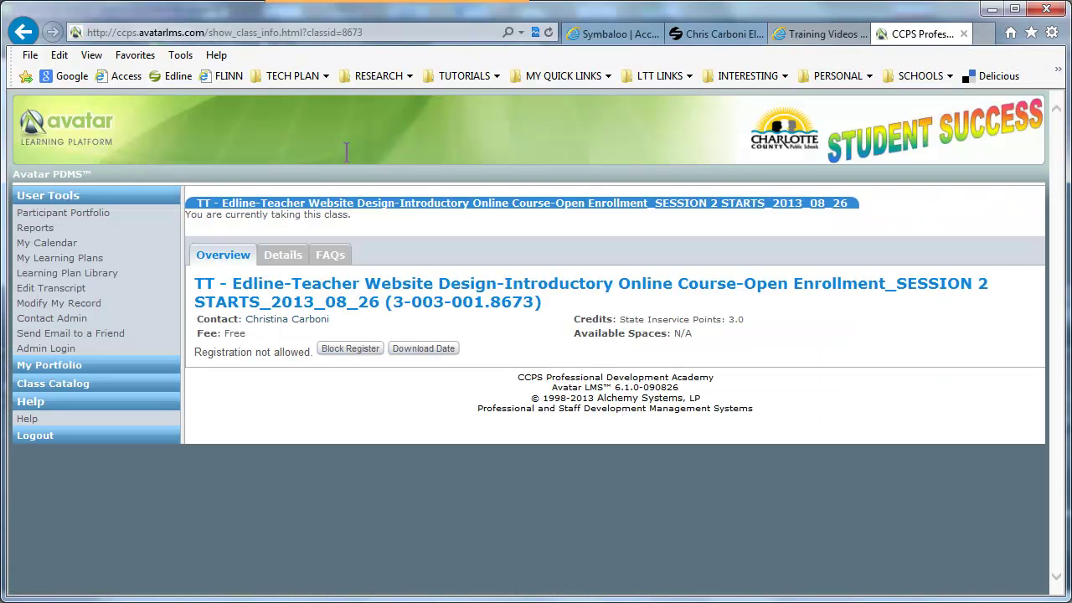